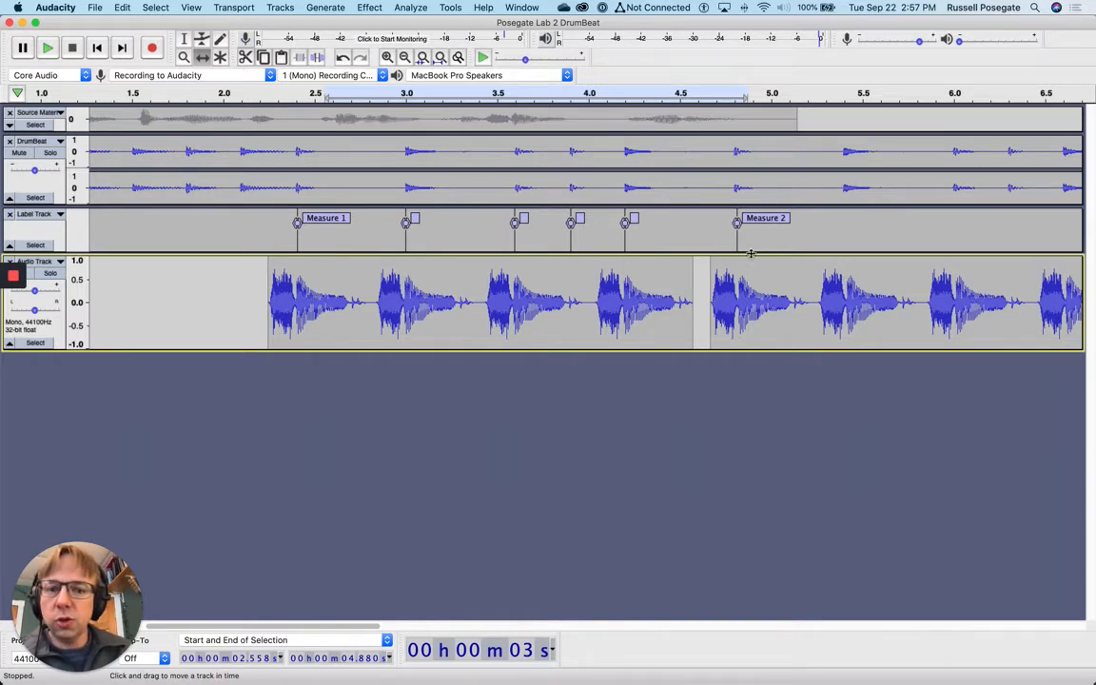
Try to shift the loop track's second clip against the end of the first clip, and undo the shift
drag(756, 288, 807, 297)
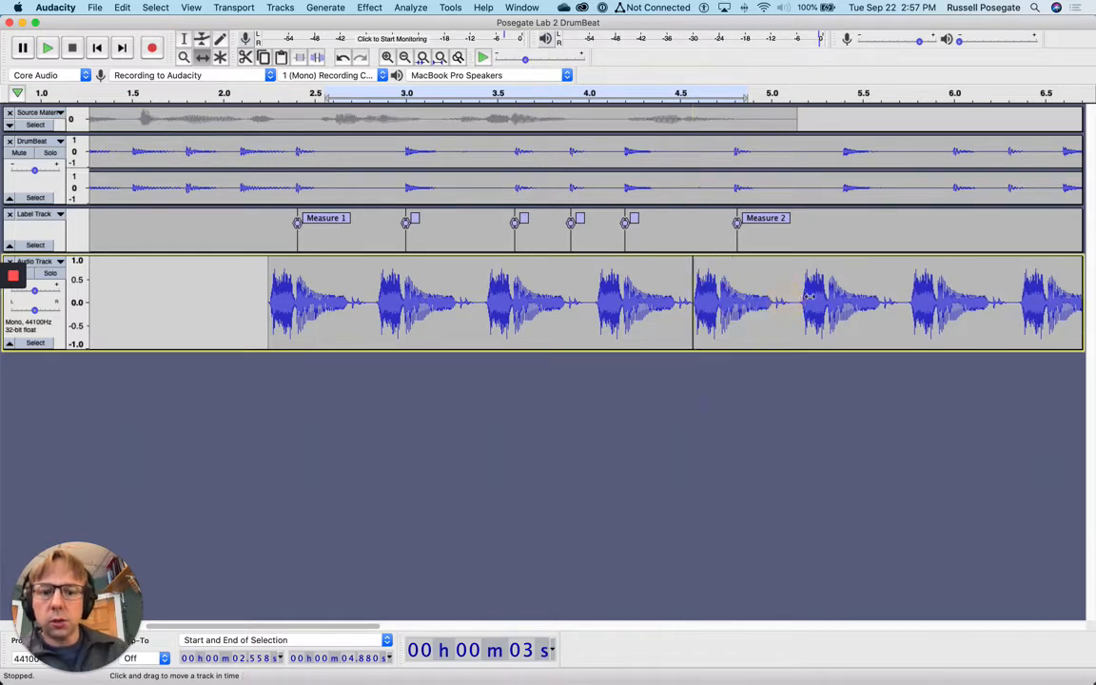
key(super+z)
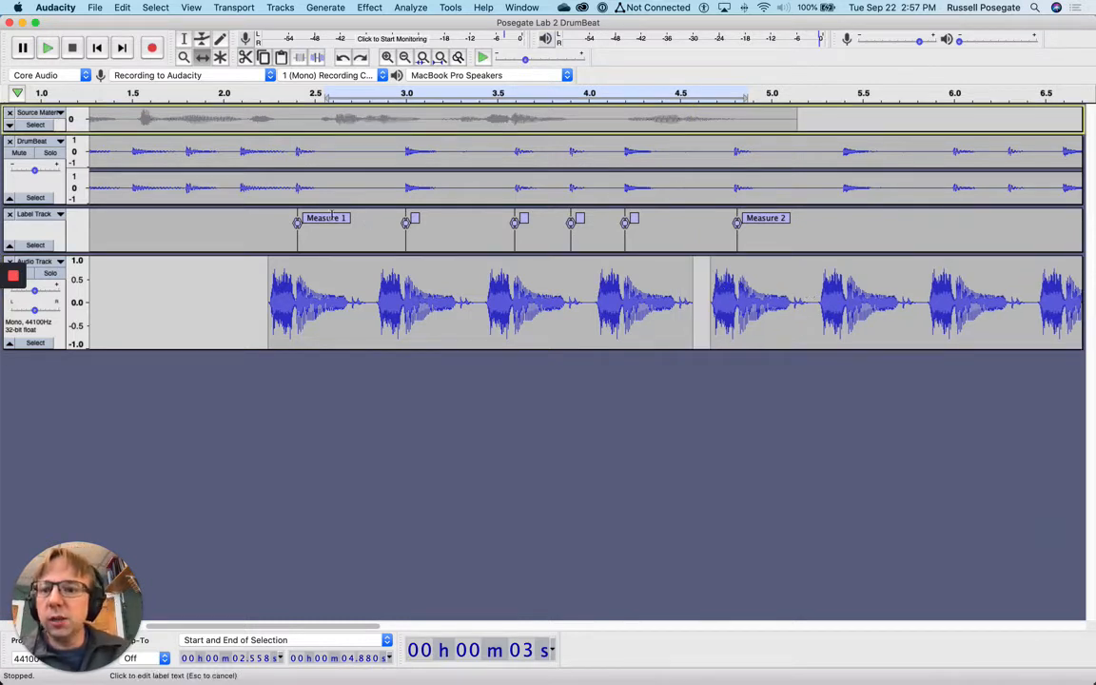
Duplicate the loop track's first clip, from 2.250 s to 4.573 s, onto a new track
click(184, 38)
double_click(378, 273)
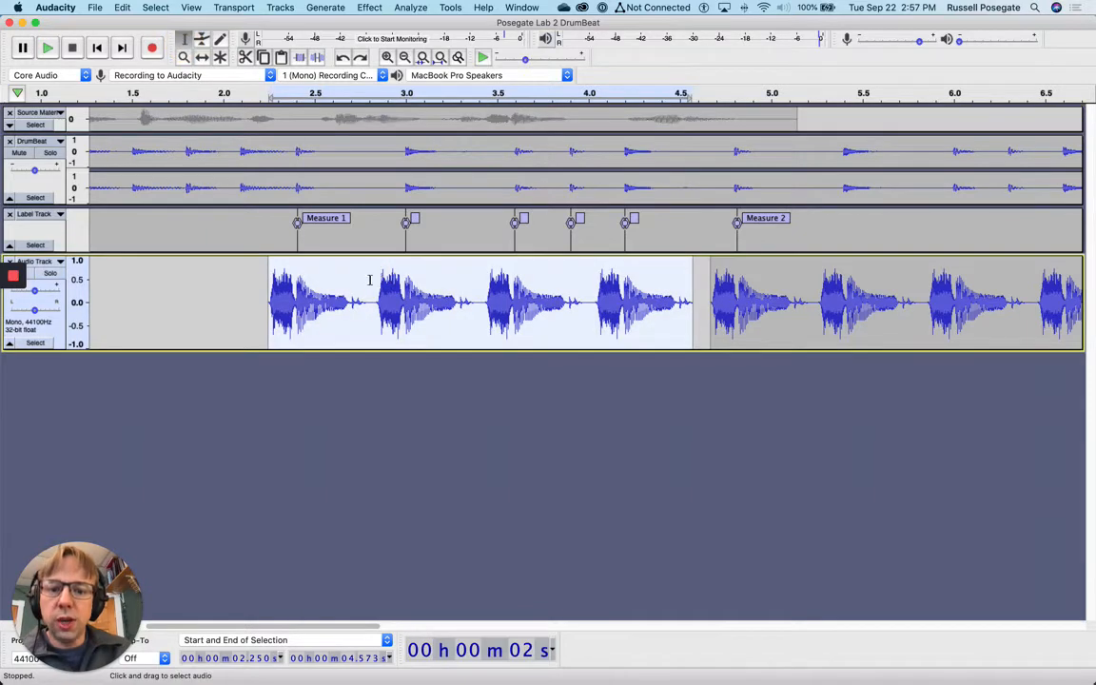
click(122, 7)
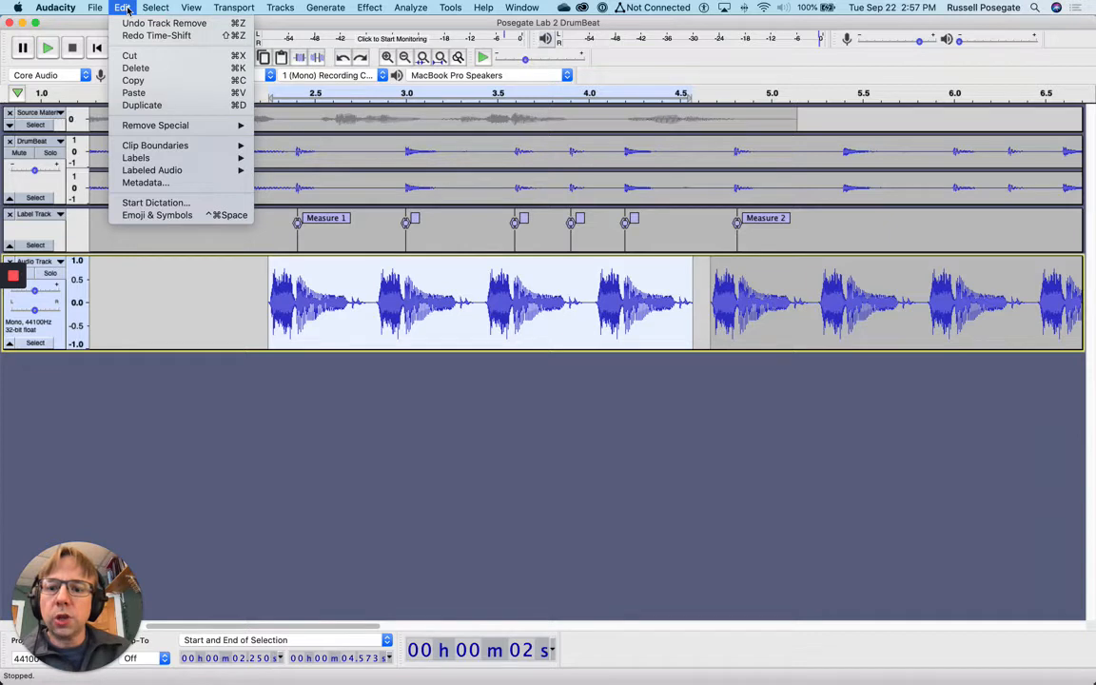
mouse_move(190, 8)
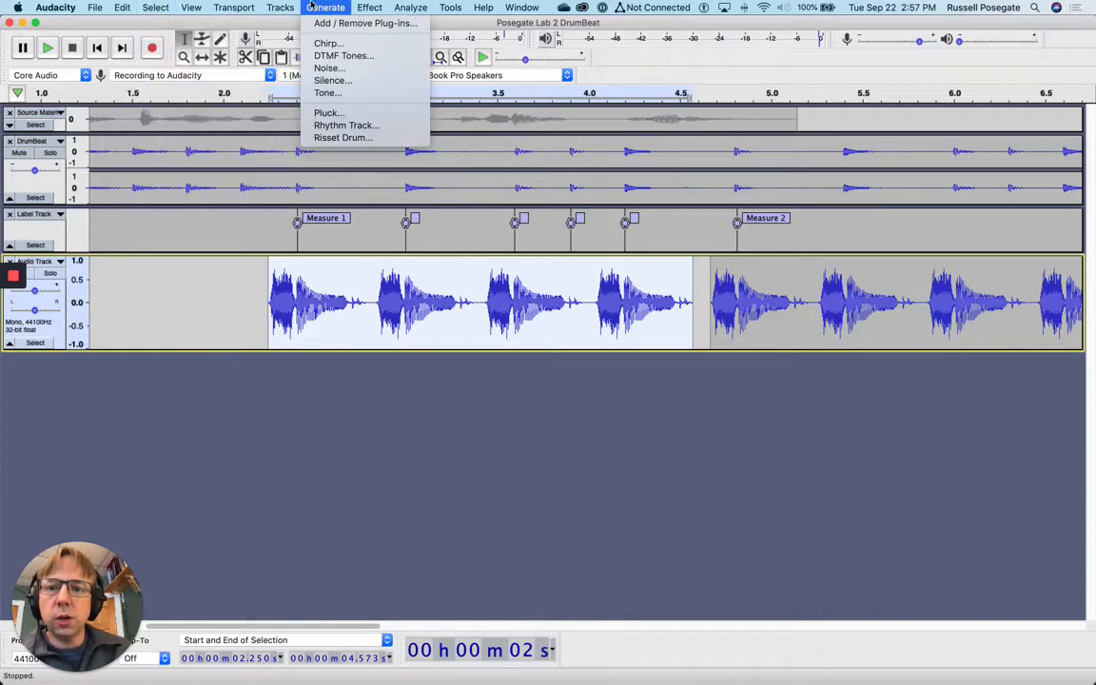
mouse_move(271, 8)
mouse_move(120, 8)
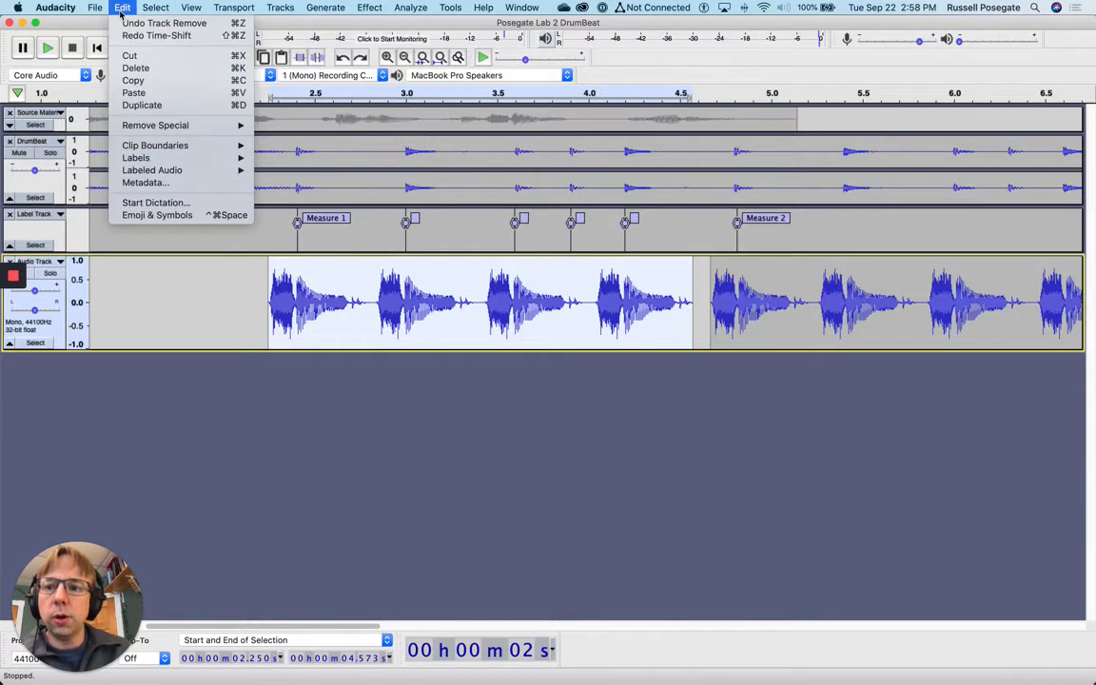
click(141, 106)
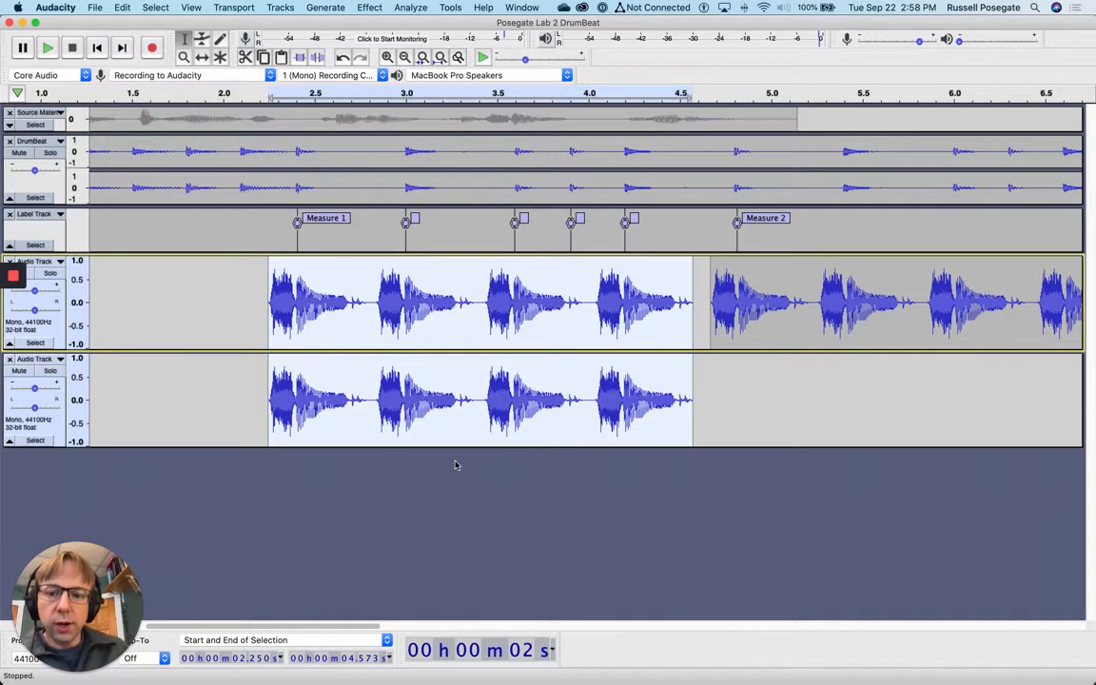
Shift the duplicated clip later to start at about 2.53 s, and play the mix from about 1.95 s
click(212, 401)
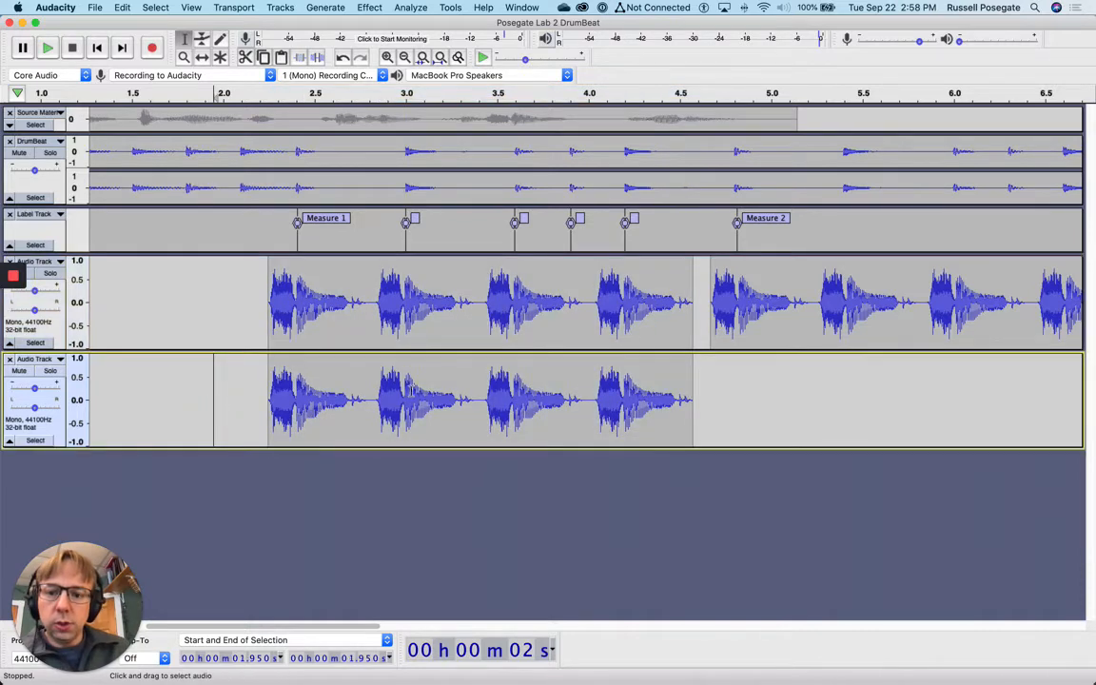
click(202, 58)
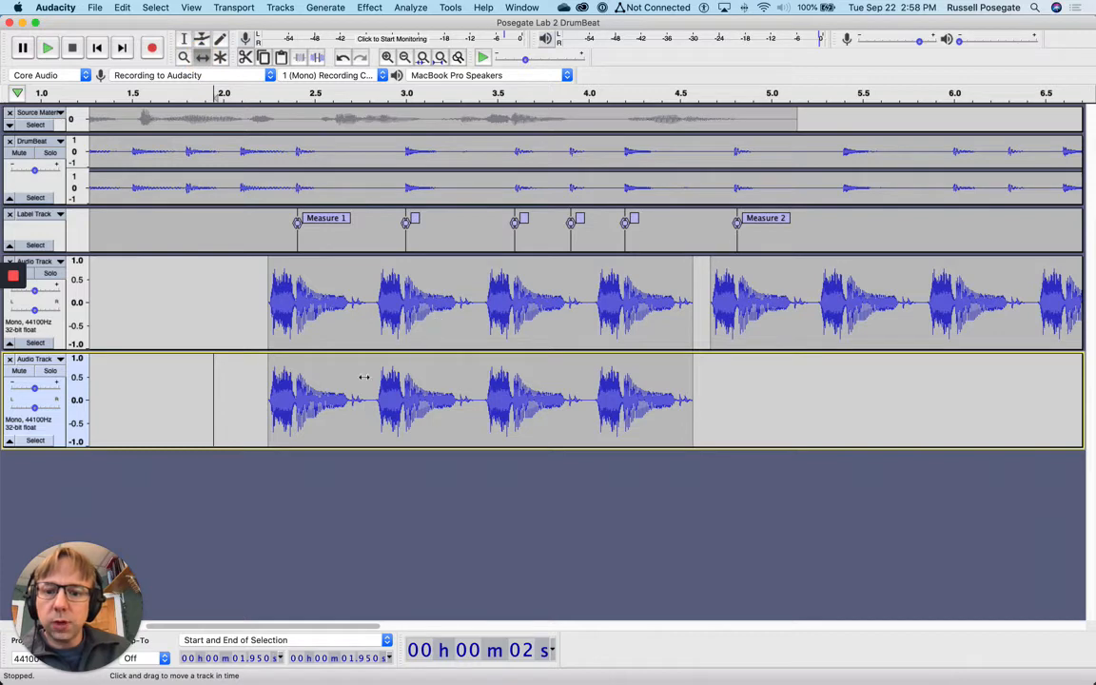
drag(445, 376, 497, 372)
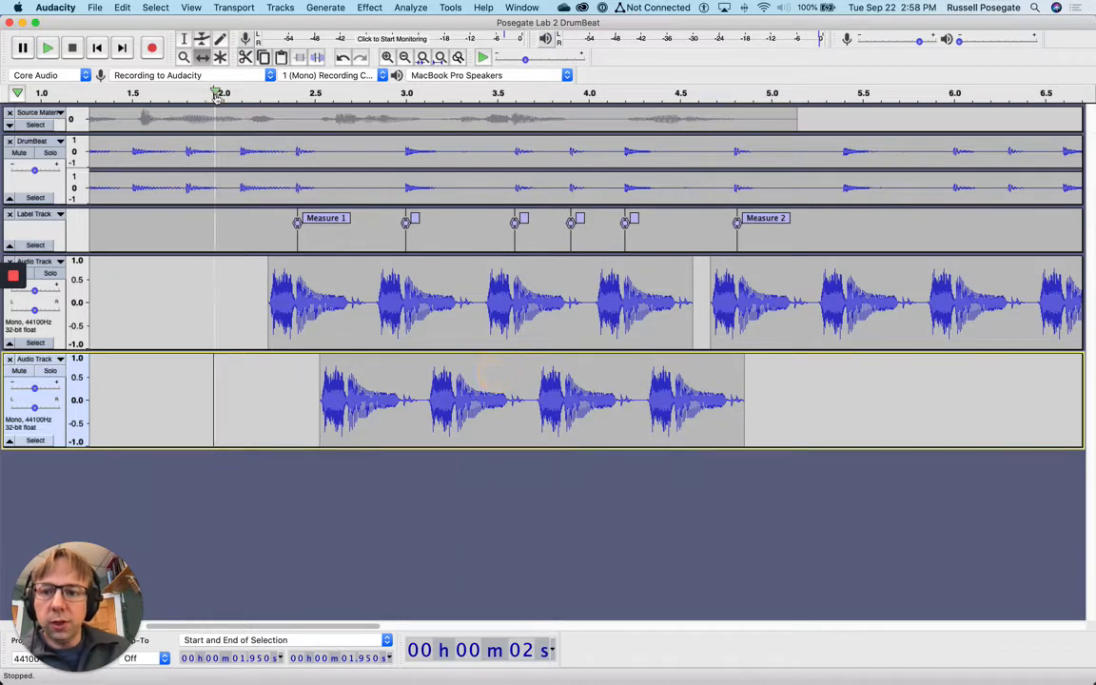
click(213, 92)
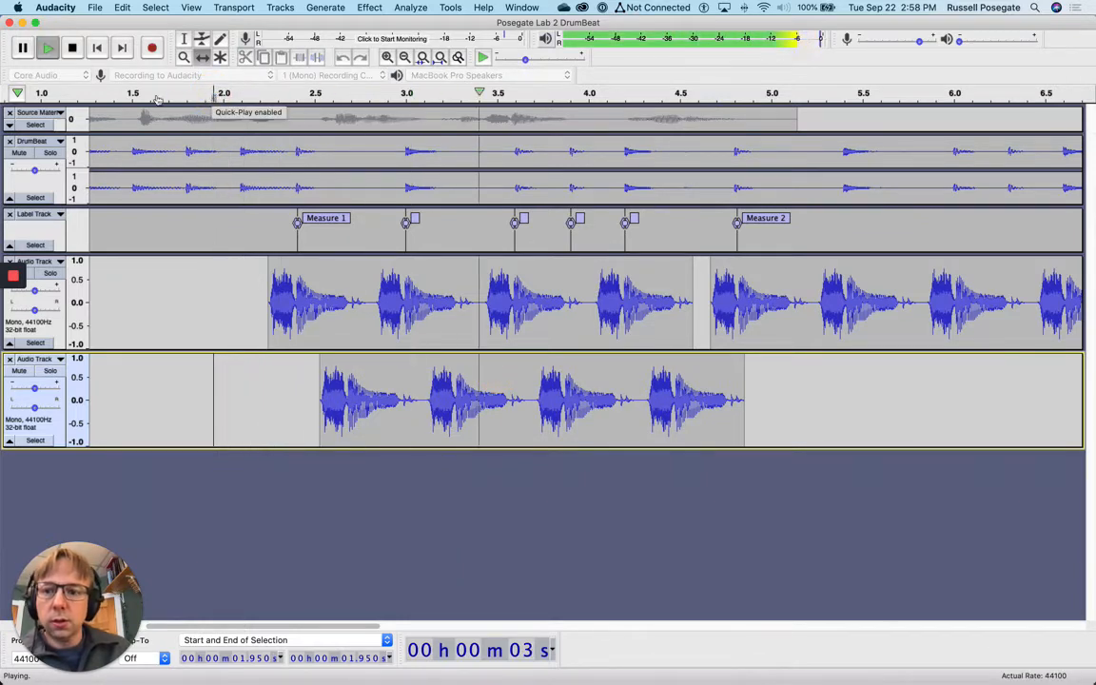
key(space)
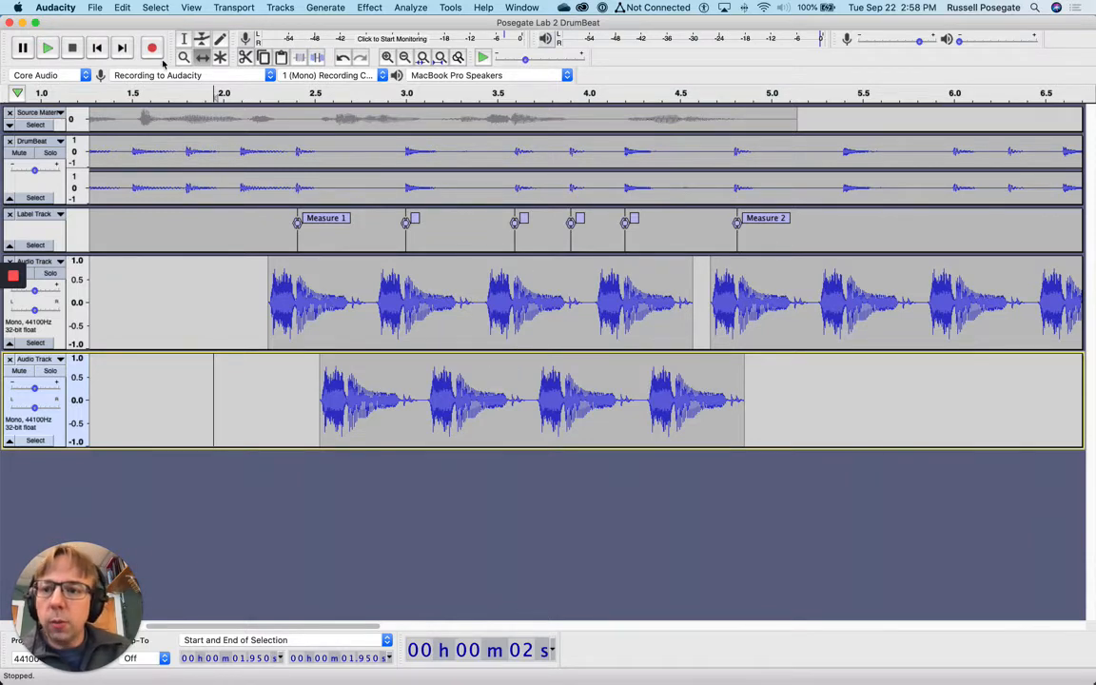
Split the duplicated clip at 3.881 s, at the start of its third note's decay
click(184, 39)
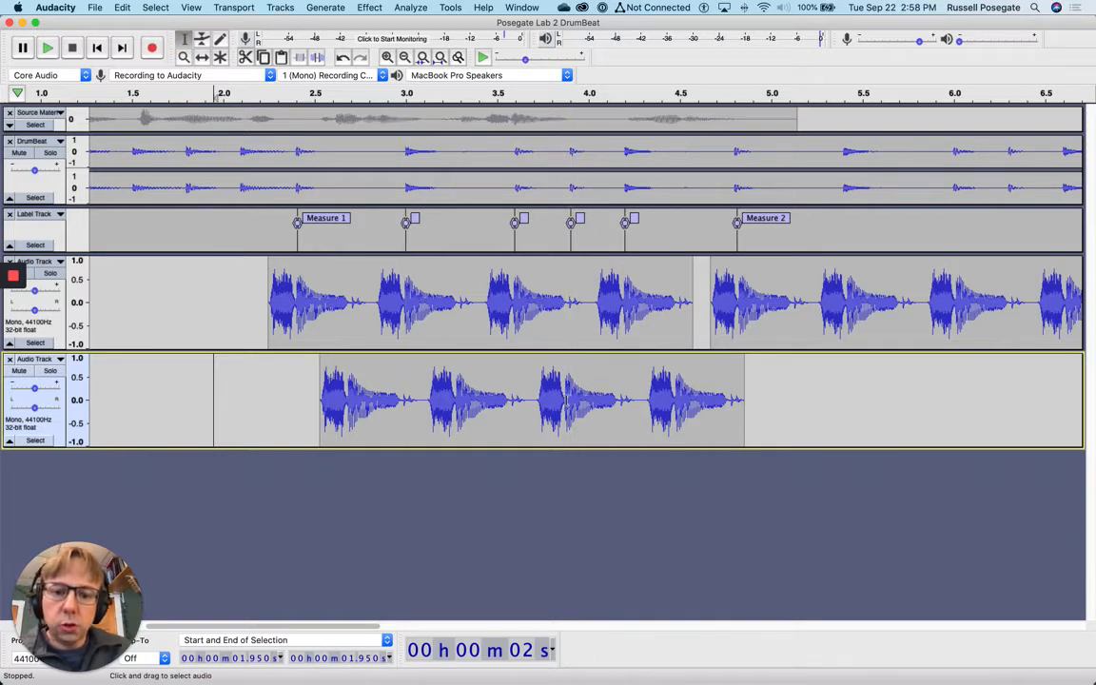
scroll(564, 399, right, 1)
scroll(564, 398, right, 1)
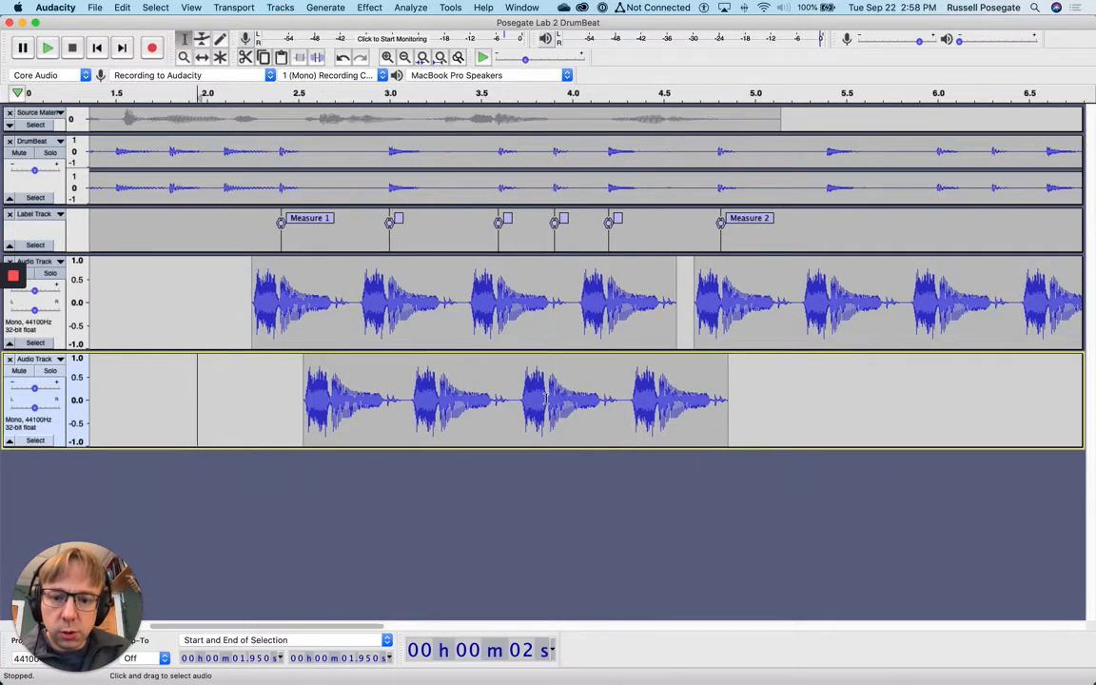
click(548, 398)
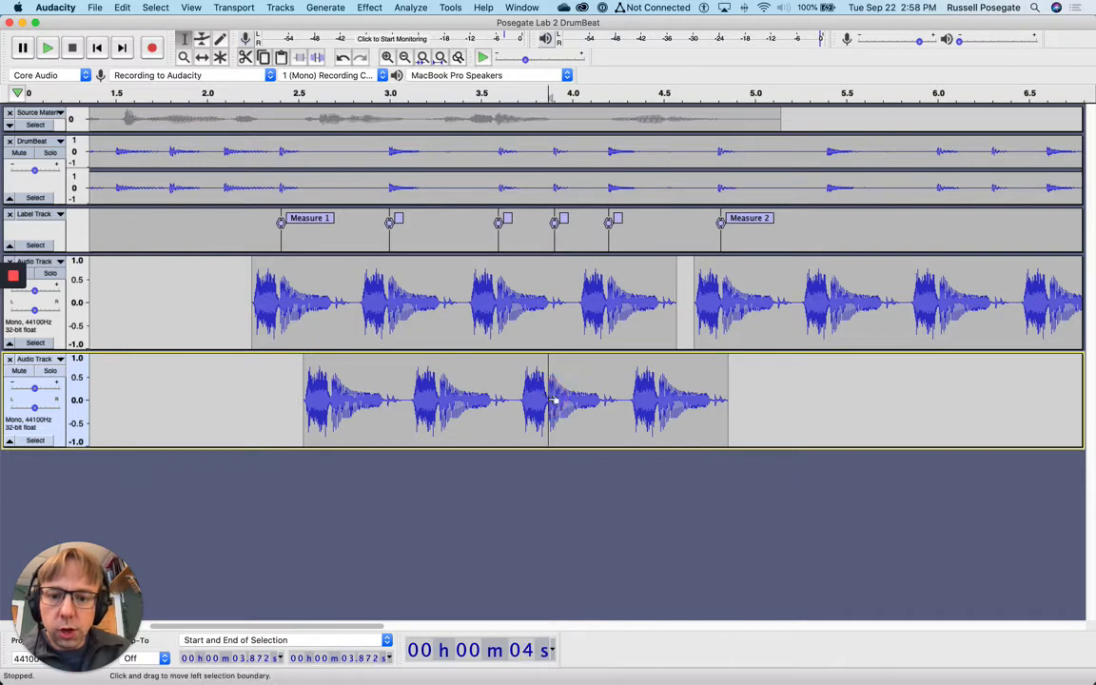
drag(553, 401, 554, 400)
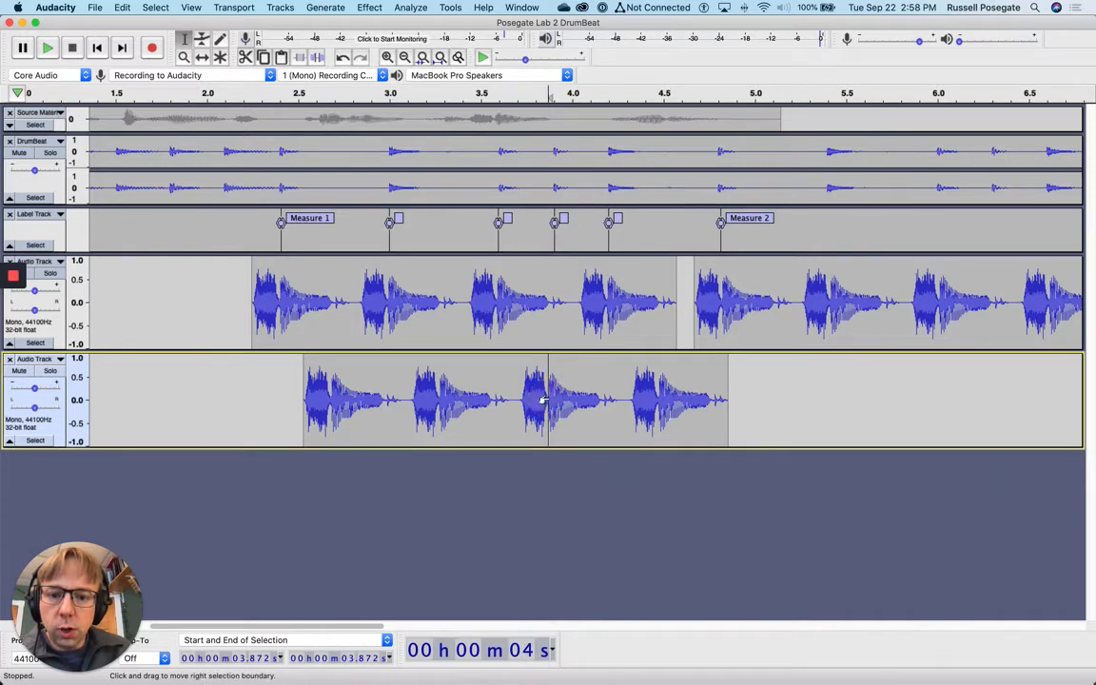
click(548, 400)
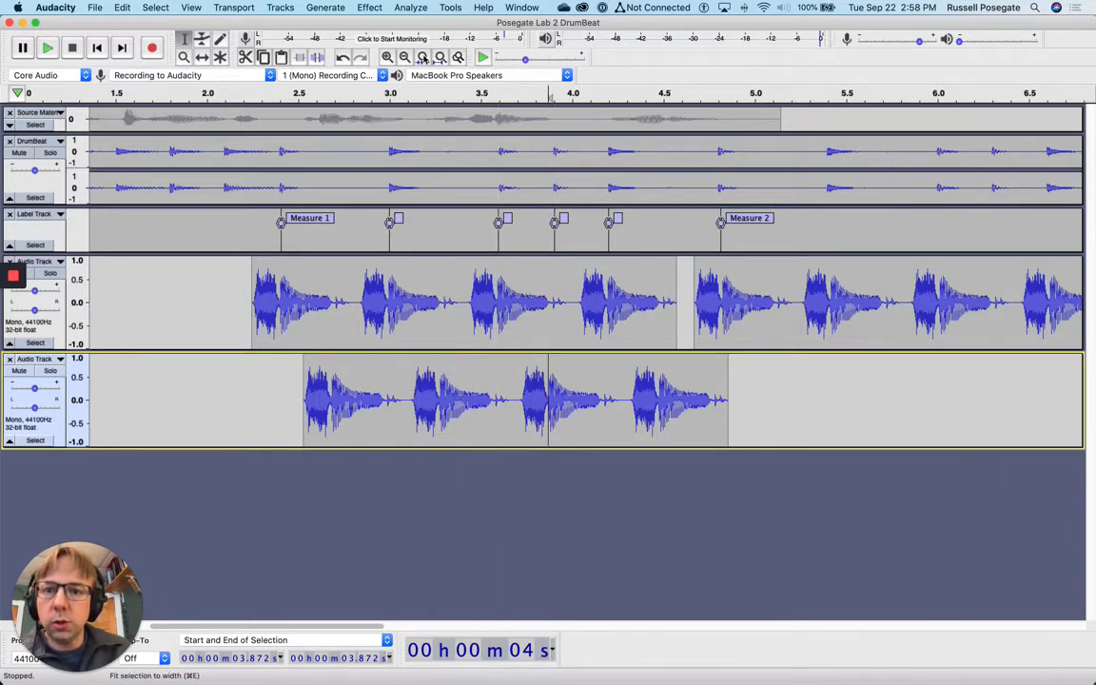
click(390, 58)
click(390, 58)
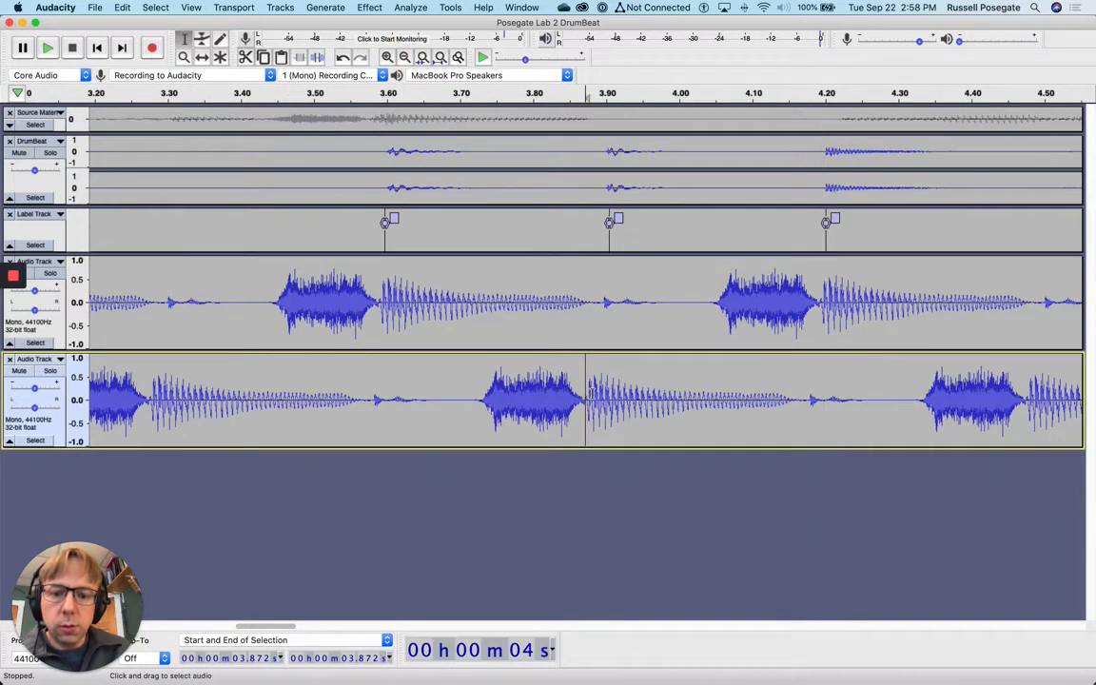
click(593, 392)
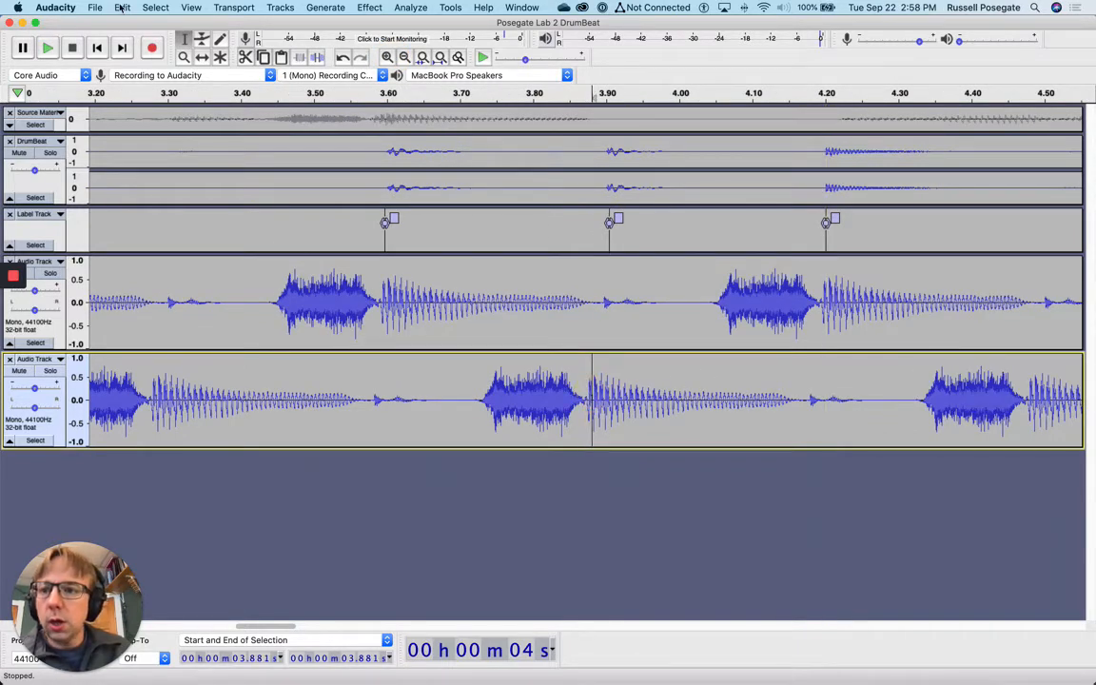
click(122, 8)
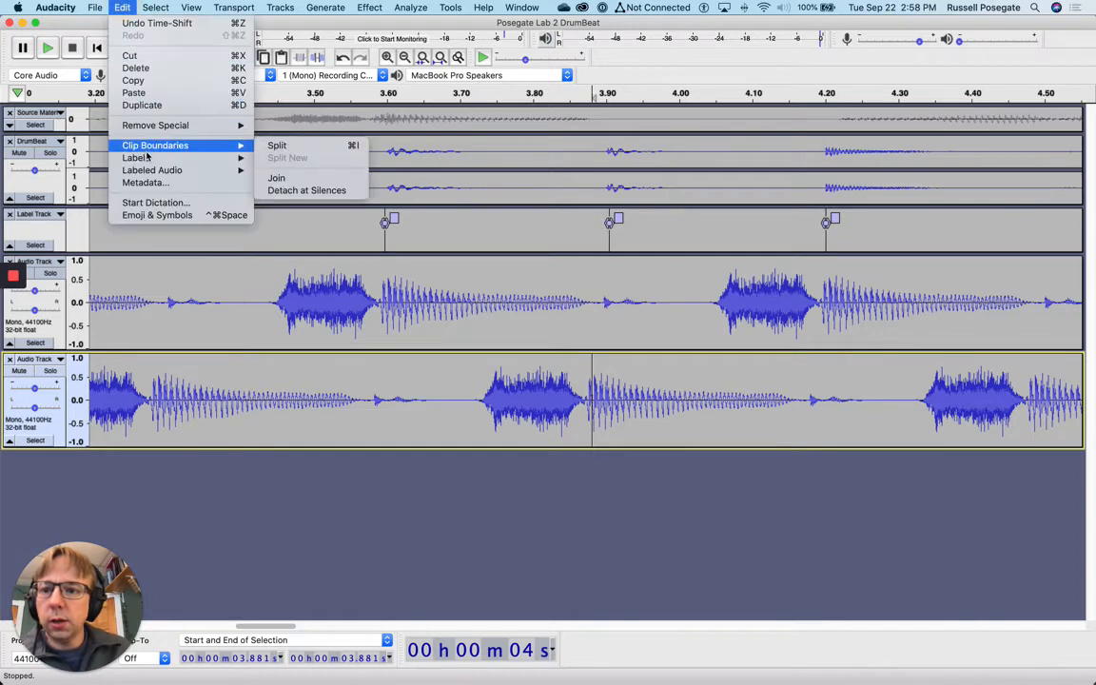
mouse_move(152, 151)
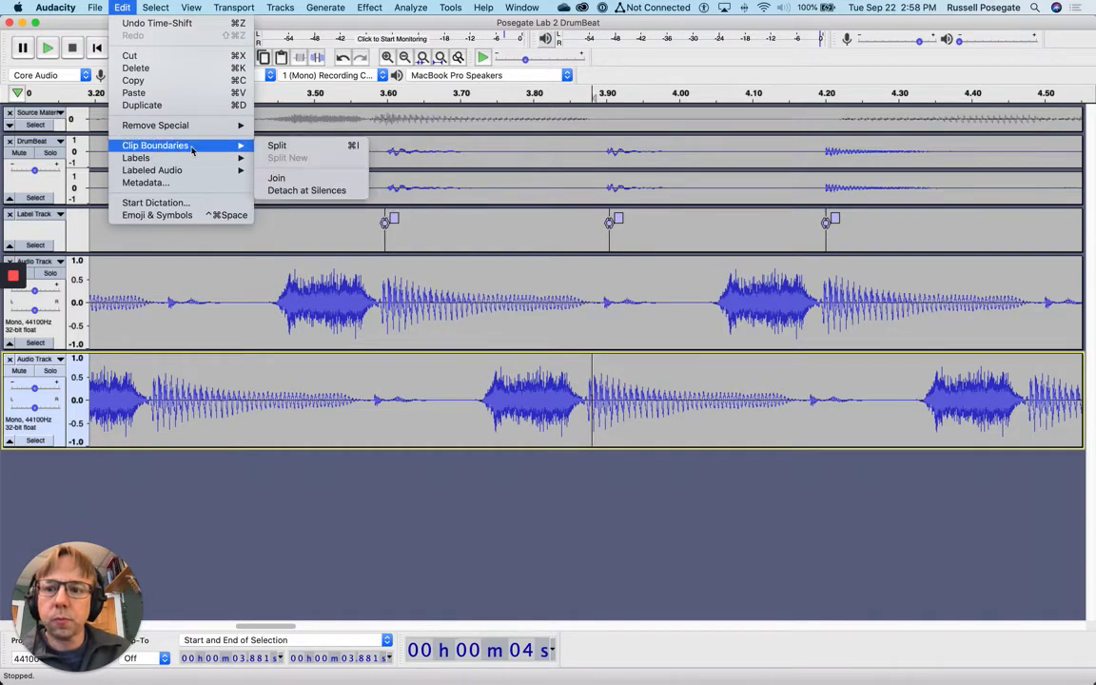
click(263, 149)
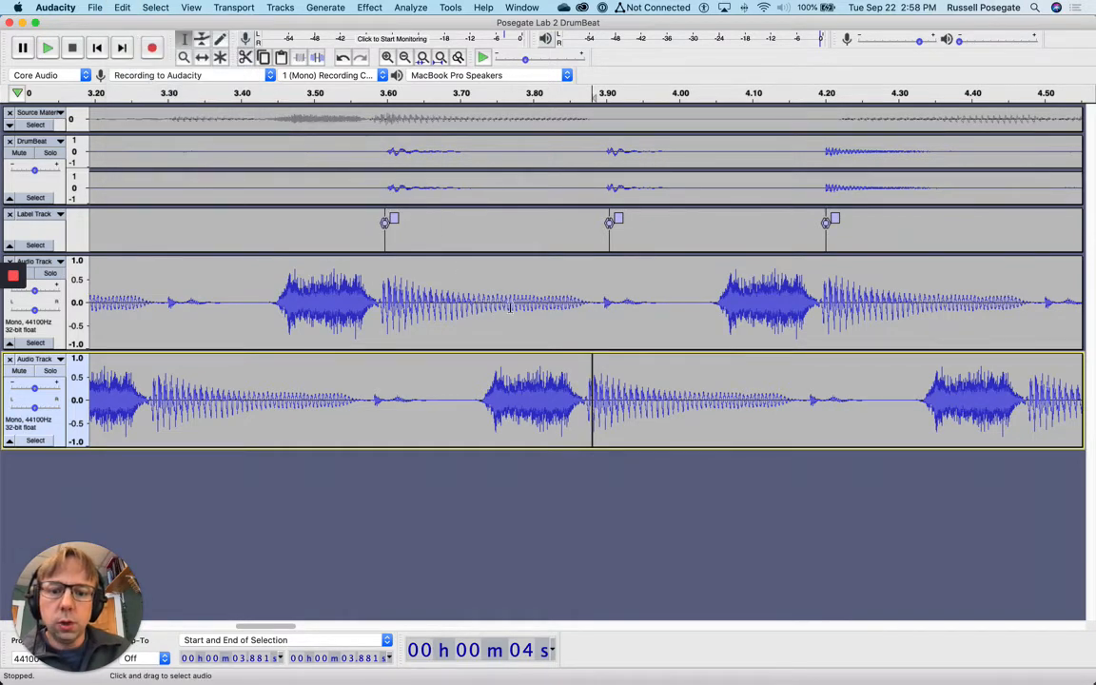
Shift both parts of the duplicated clip together to start at 2.556 s, aligning the split with the label at 3.9 s, and play the mix
click(404, 58)
click(405, 58)
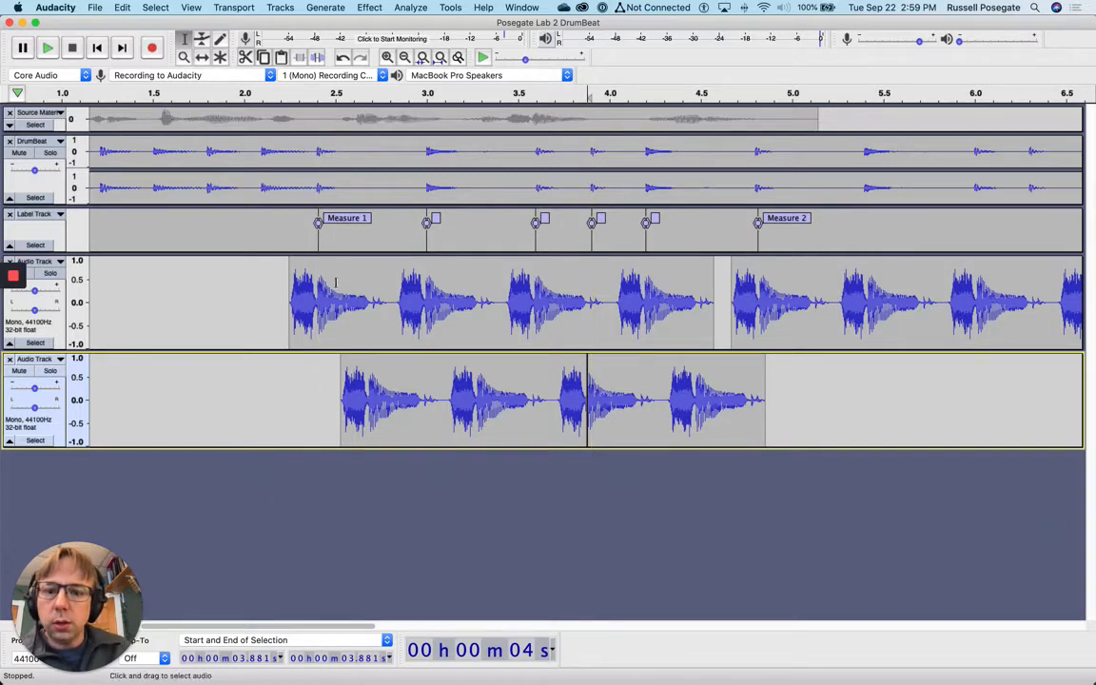
click(422, 371)
double_click(422, 371)
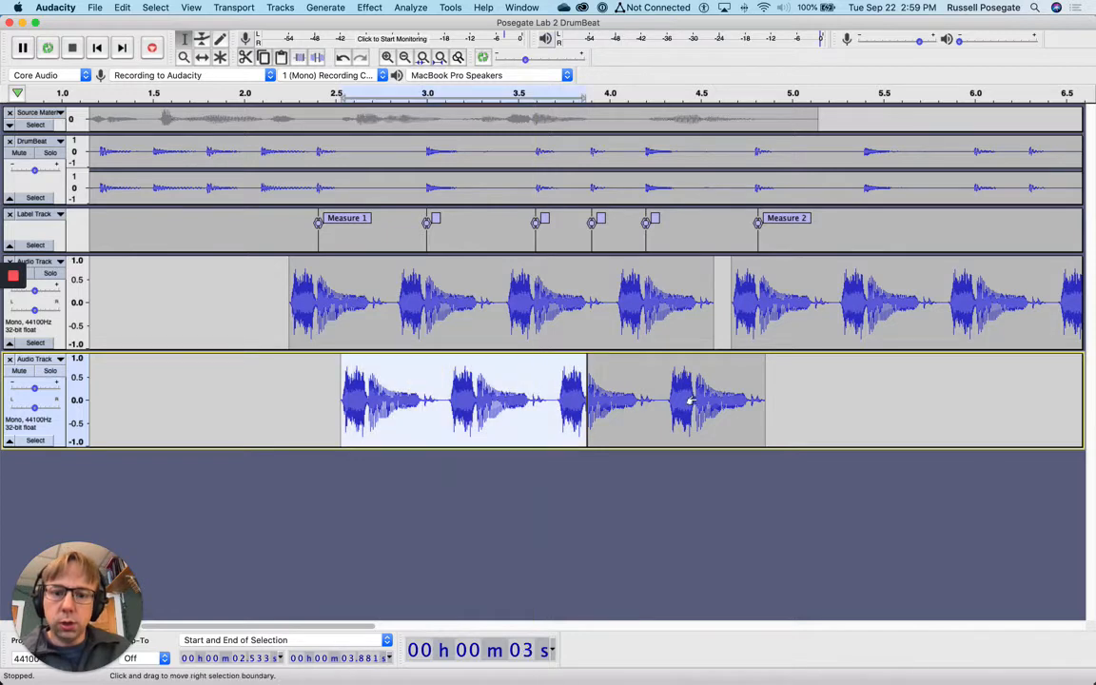
drag(691, 399, 765, 396)
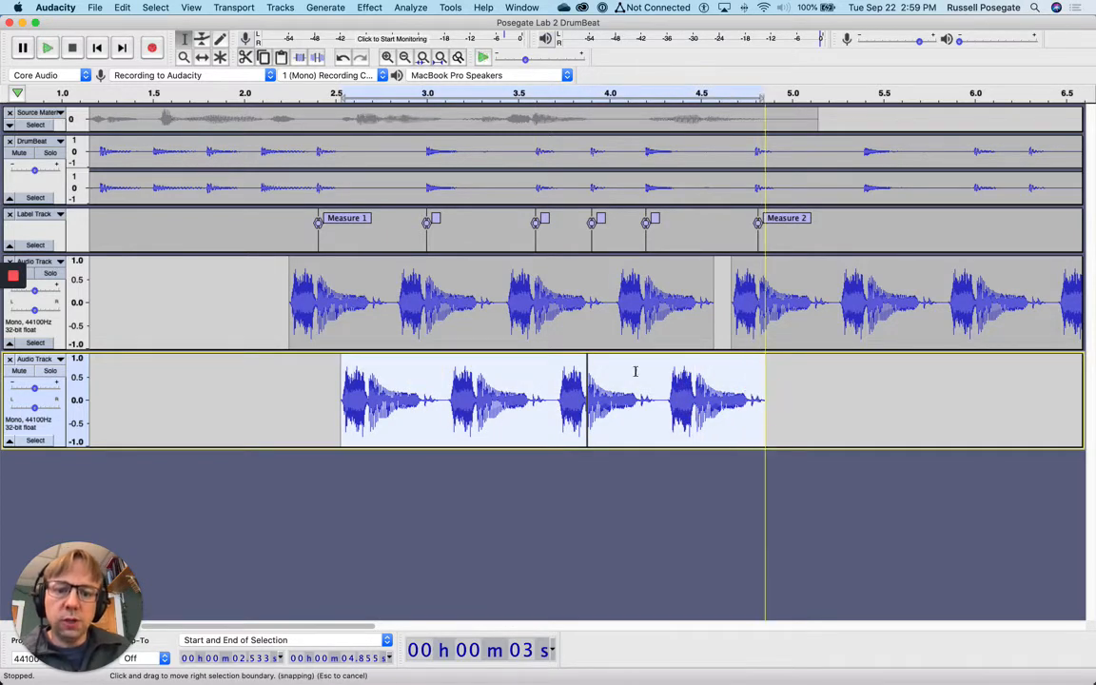
click(202, 57)
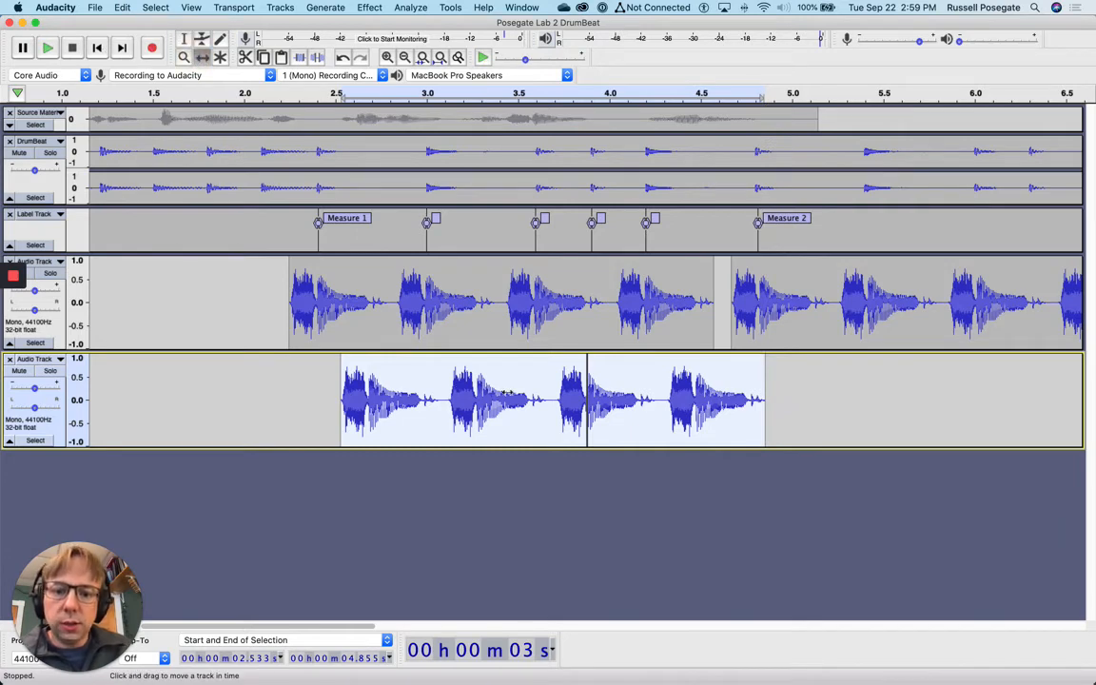
drag(509, 391, 512, 392)
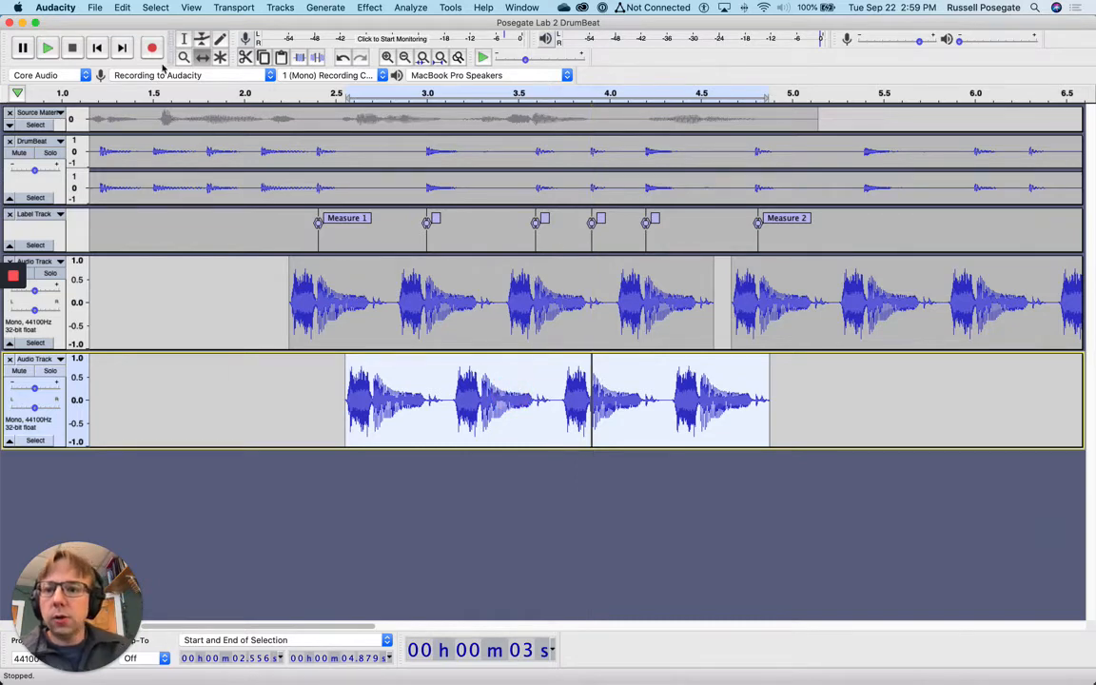
click(264, 93)
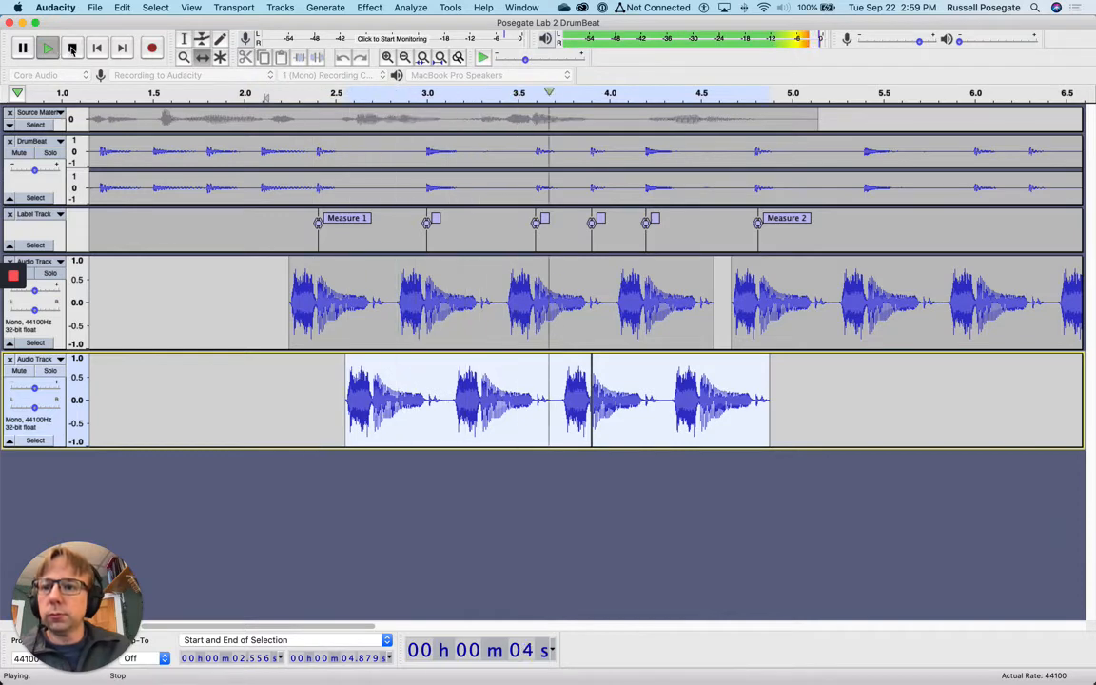
click(72, 49)
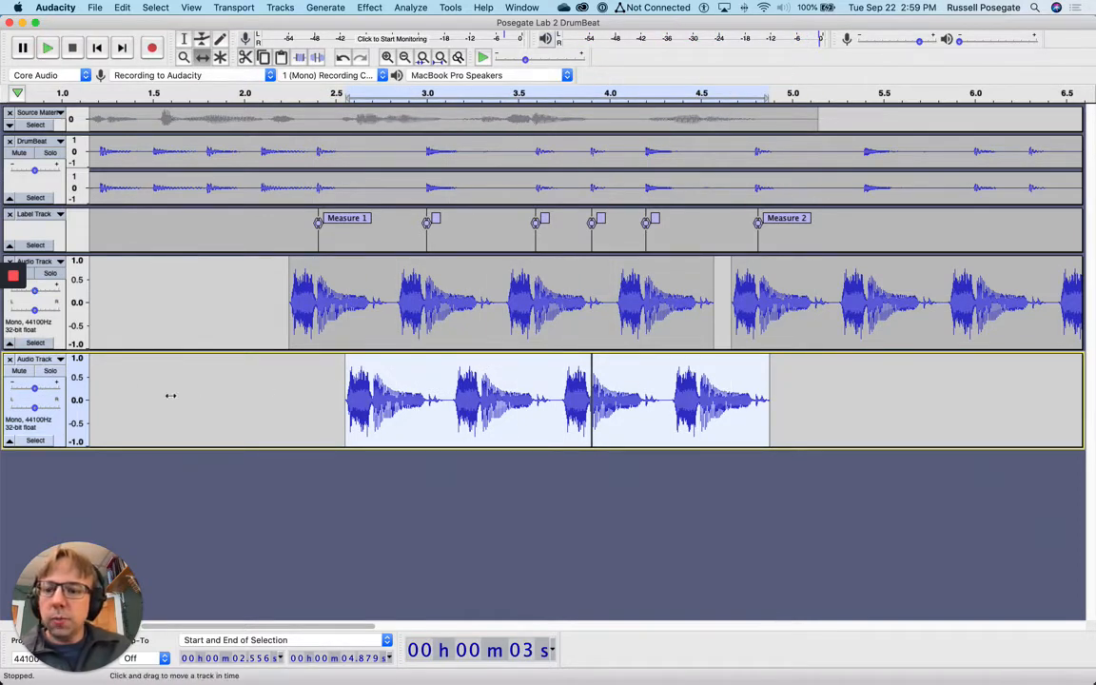
Try lowering the duplicate track's gain and listen to the mix from about 2.0 s
drag(34, 389, 21, 397)
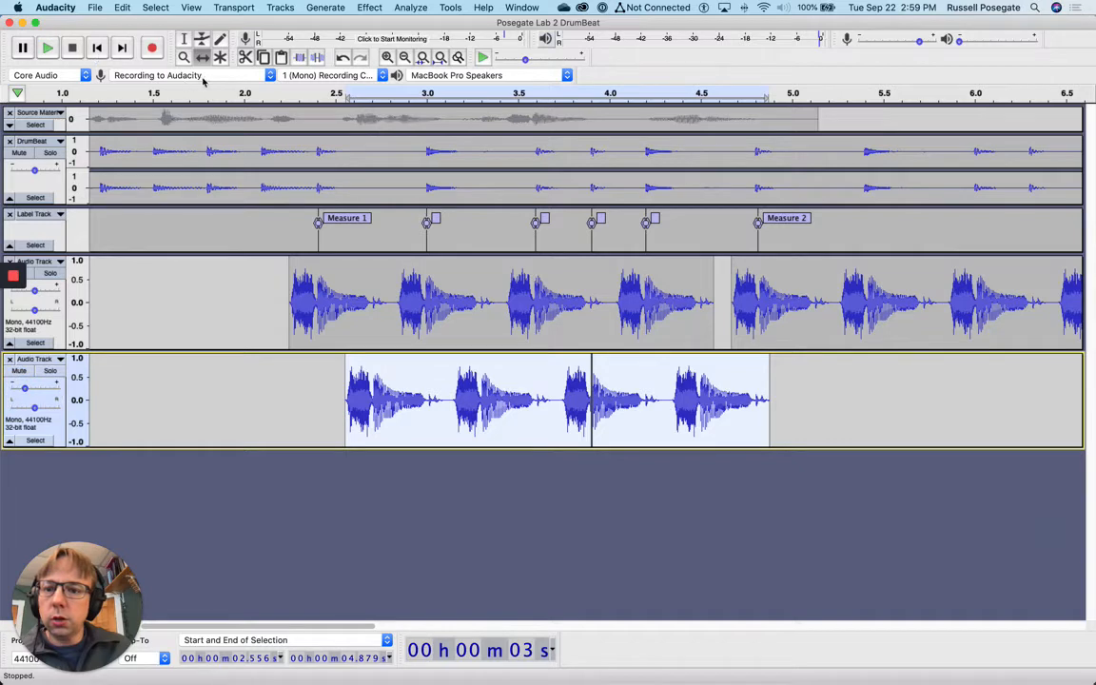
click(249, 91)
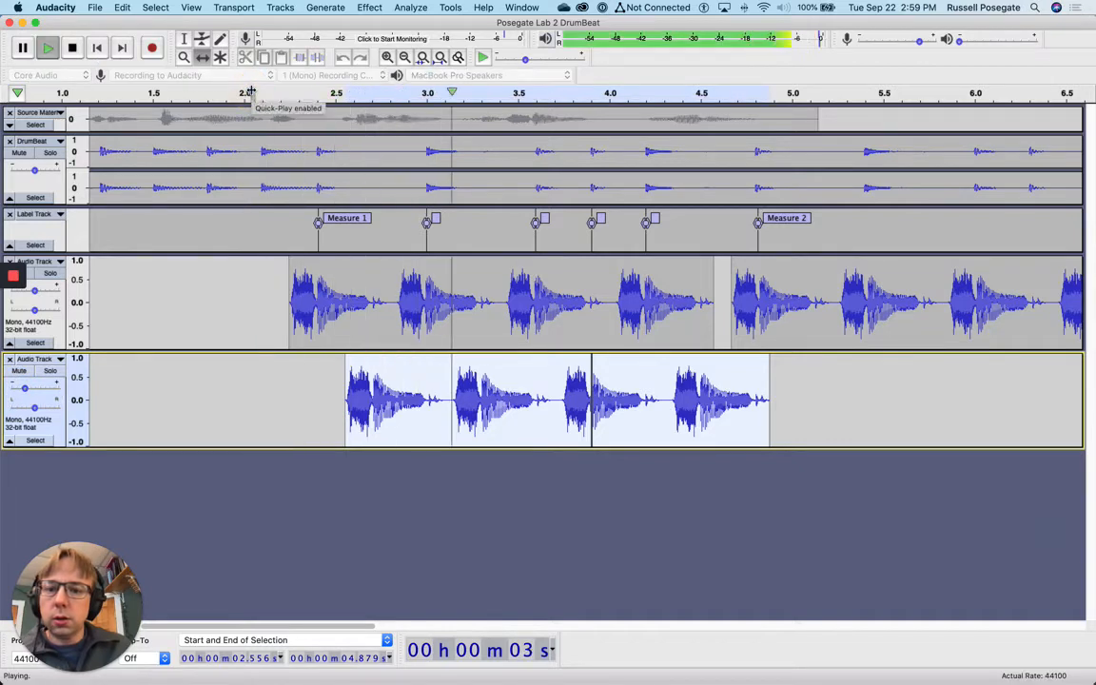
key(space)
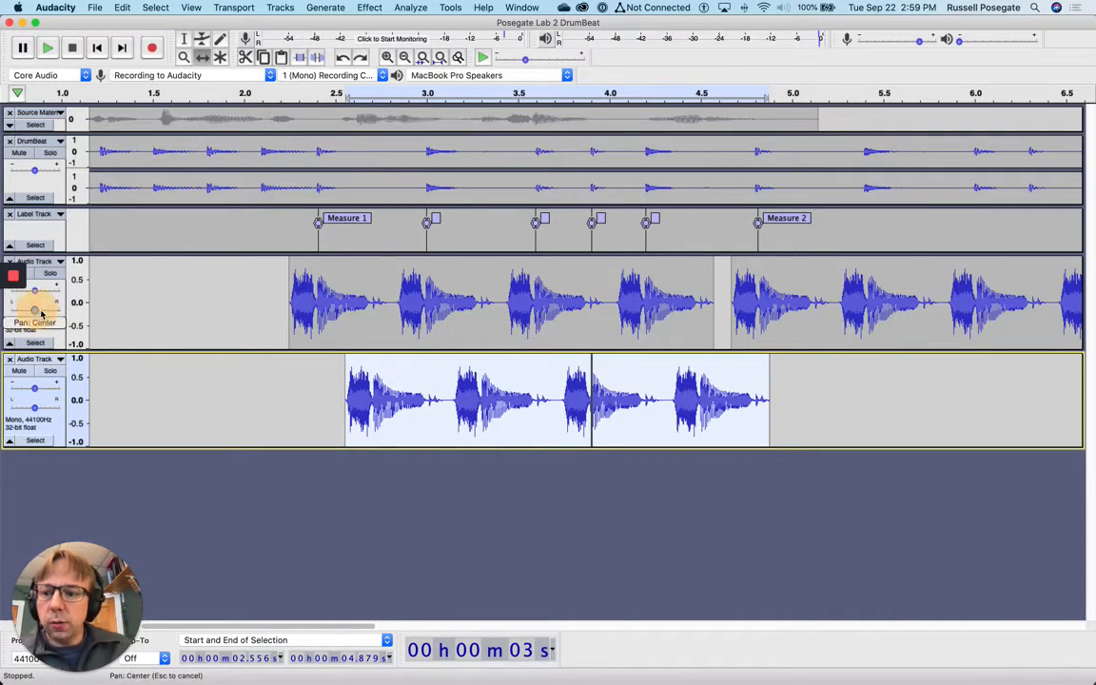
Pan the original loop track partly right and the duplicate track 50% left, and play the mix from about 1.95 s
drag(34, 310, 46, 312)
drag(35, 407, 23, 410)
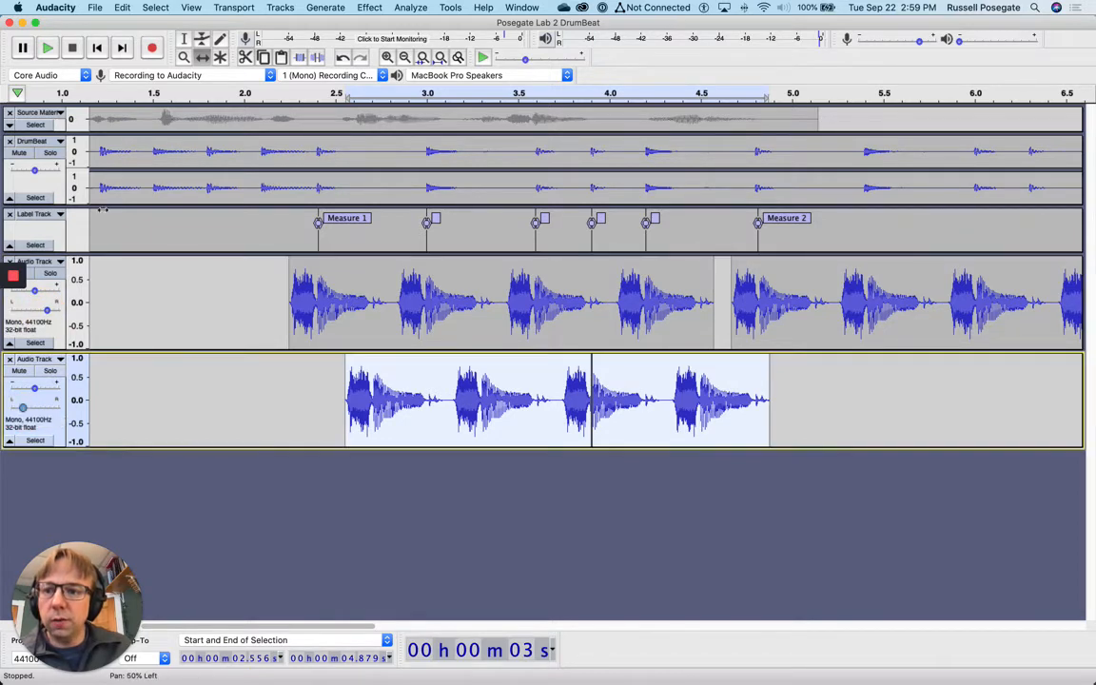
click(237, 94)
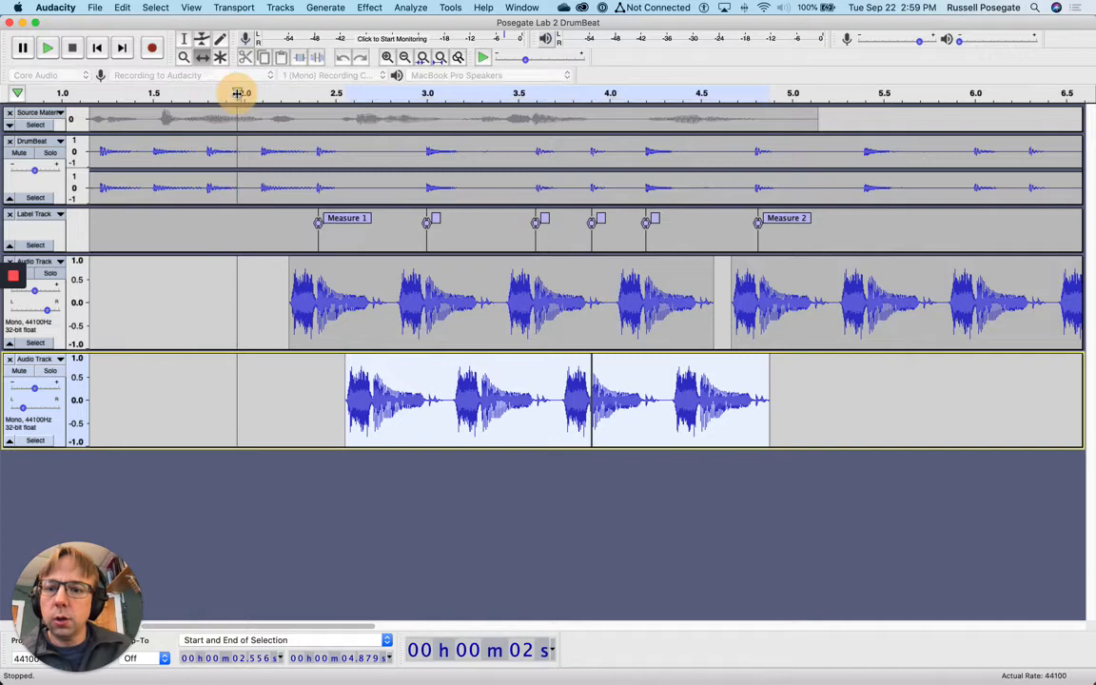
click(73, 49)
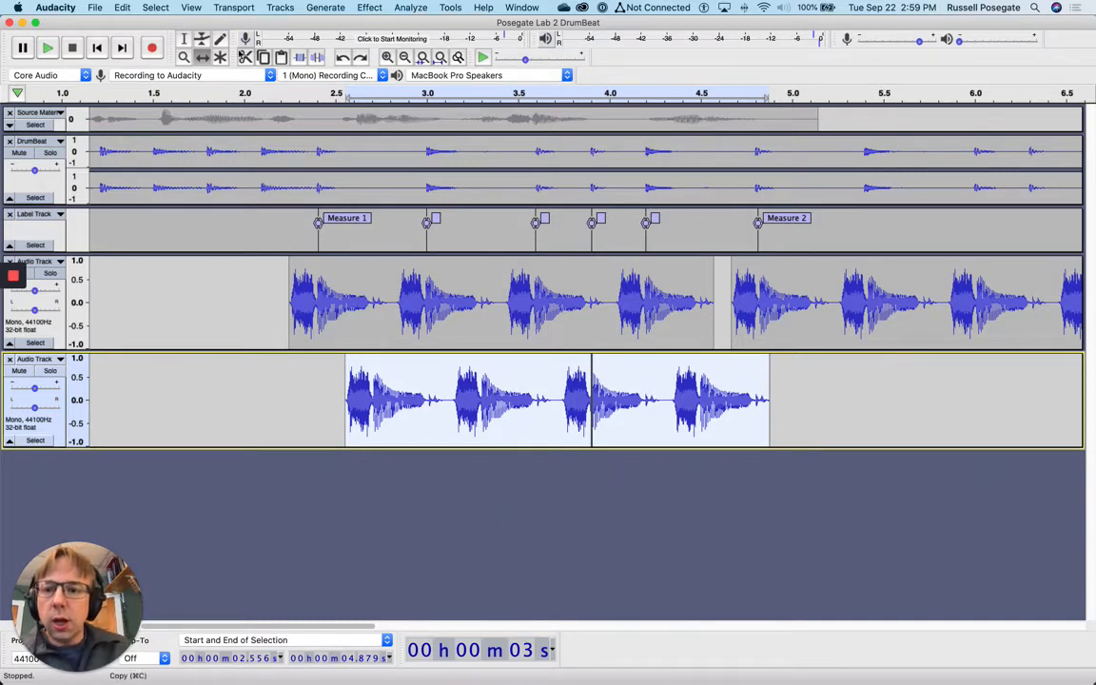
Merge the two parts of the duplicated clip at its split line
click(183, 39)
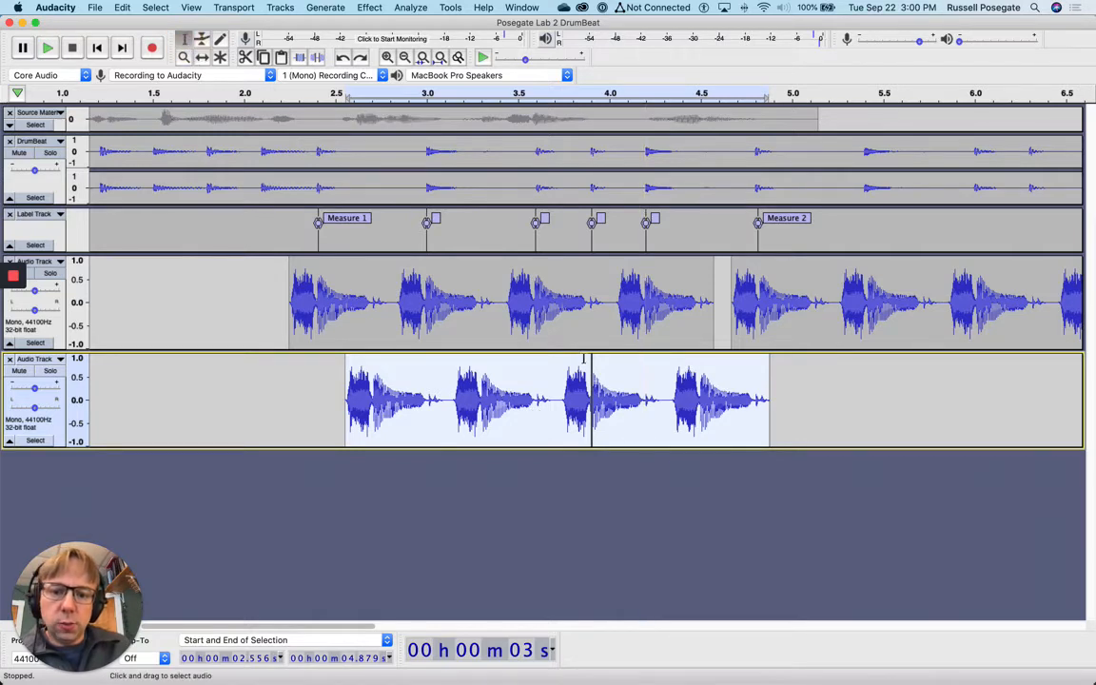
click(591, 397)
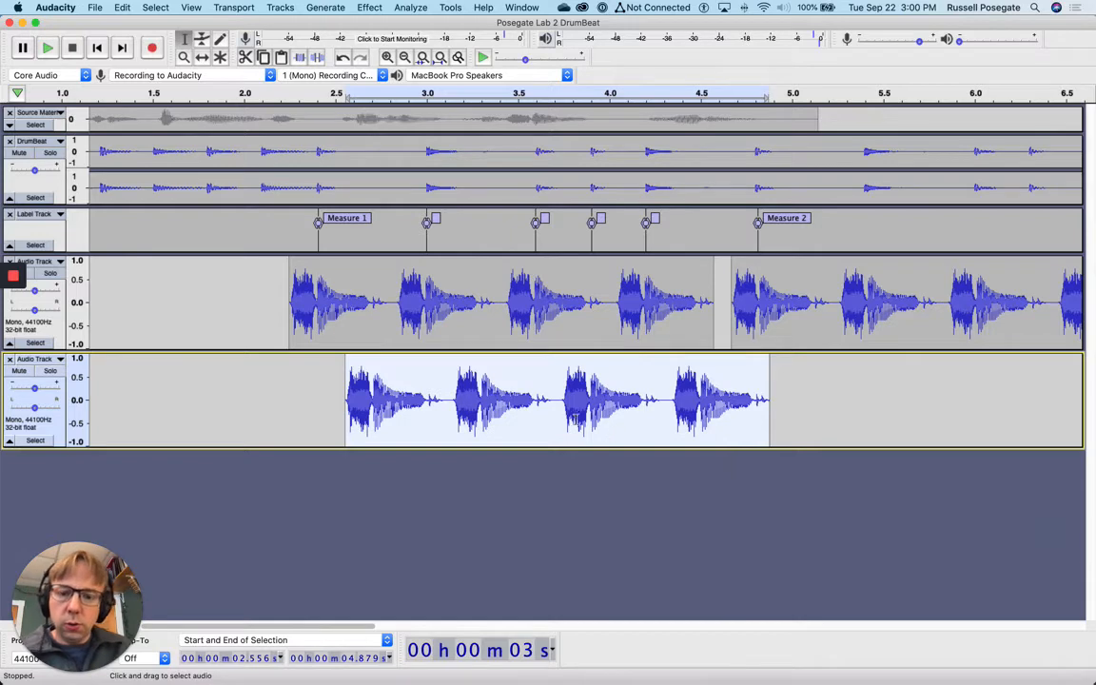
click(485, 388)
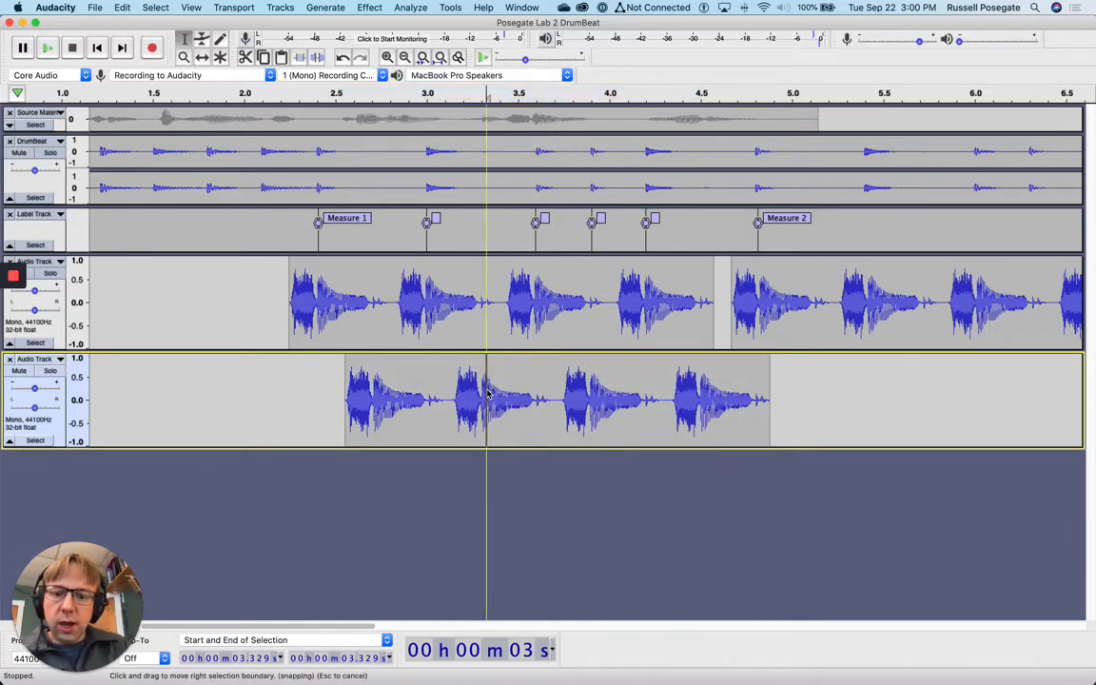
click(488, 360)
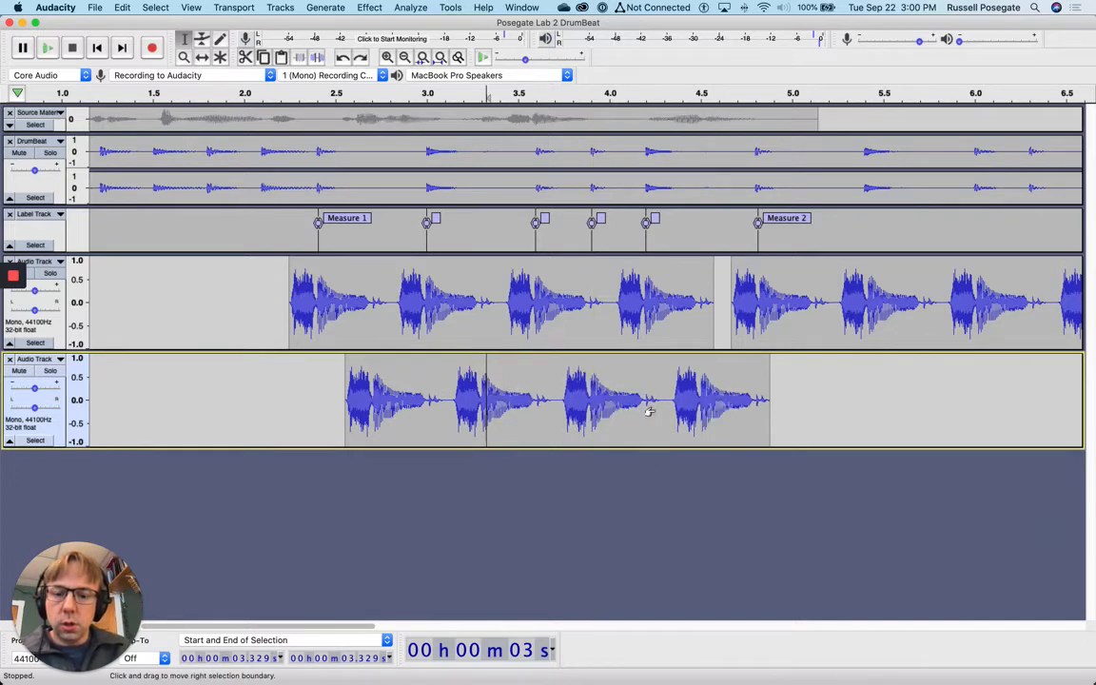
Nudge the duplicated clip earlier to start at 2.533 s and back to 2.556 s
double_click(649, 410)
key(Left)
key(Left)
key(Left)
key(Left)
key(Left)
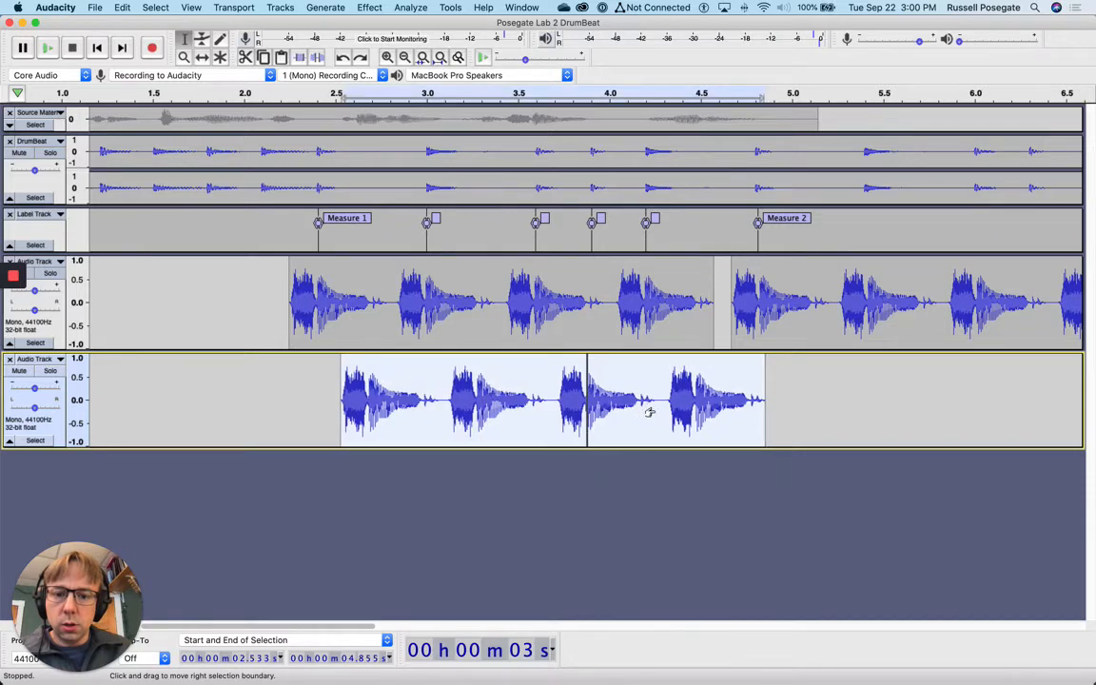
key(Right)
key(Right)
key(Right)
key(Right)
key(Right)
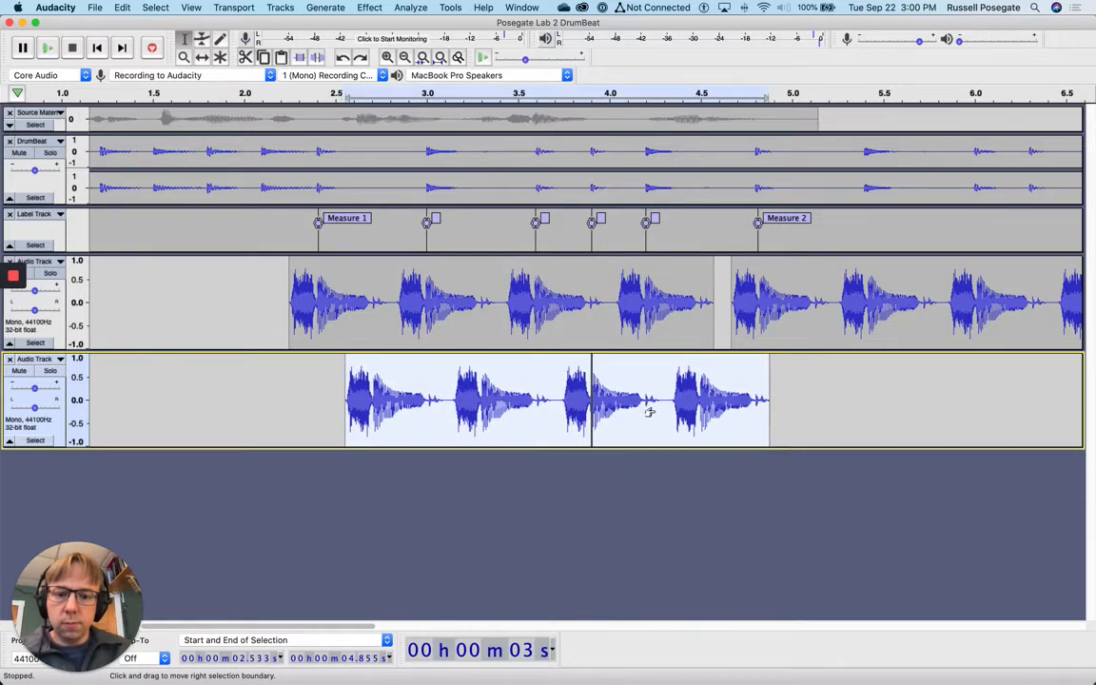
Rejoin the duplicated clip at its split line and duplicate the whole clip onto three more tracks
click(573, 407)
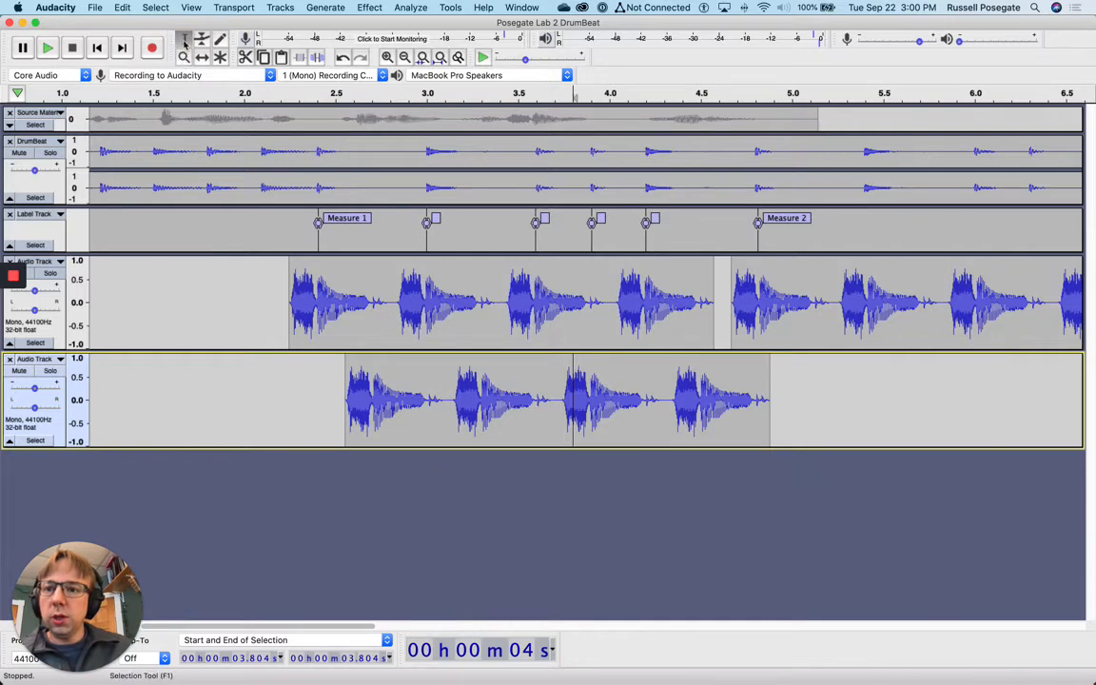
double_click(404, 391)
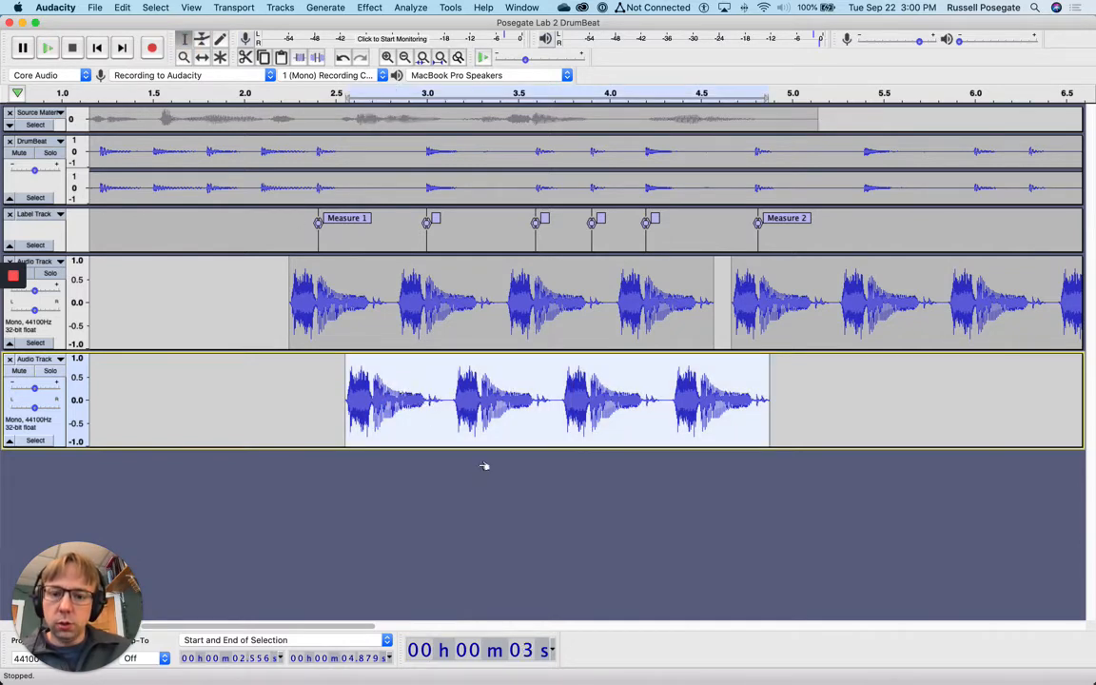
key(super+d)
key(super+d)
scroll(487, 428, down, 5)
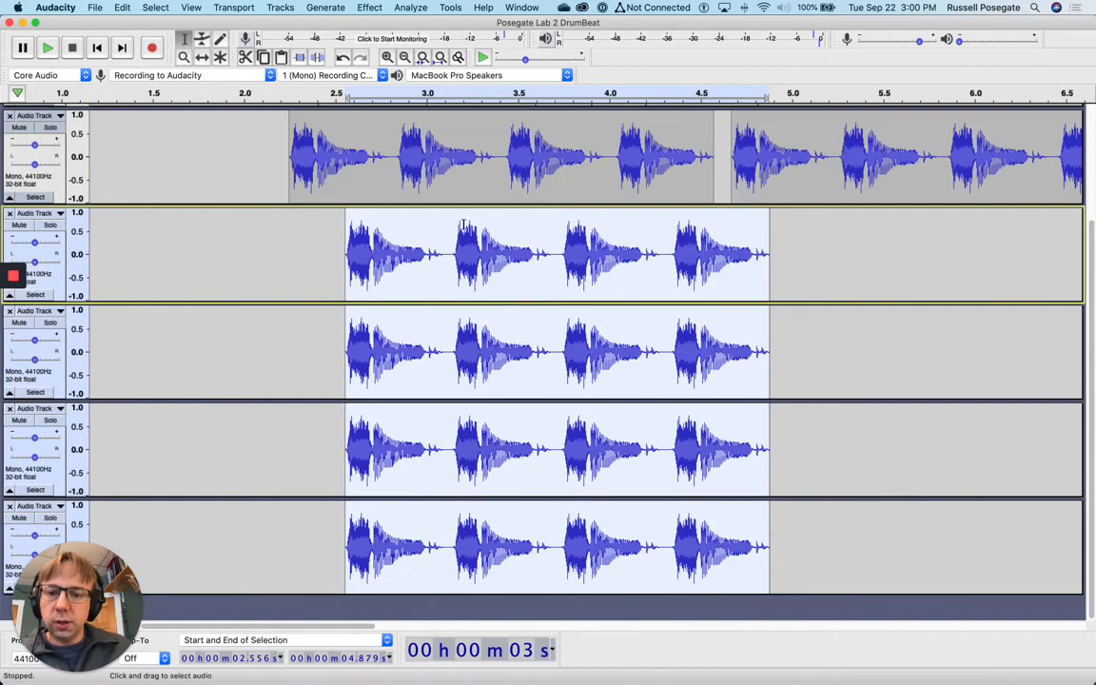
Time-shift the first two new copies to start at about 2.65 s and 2.74 s
click(245, 186)
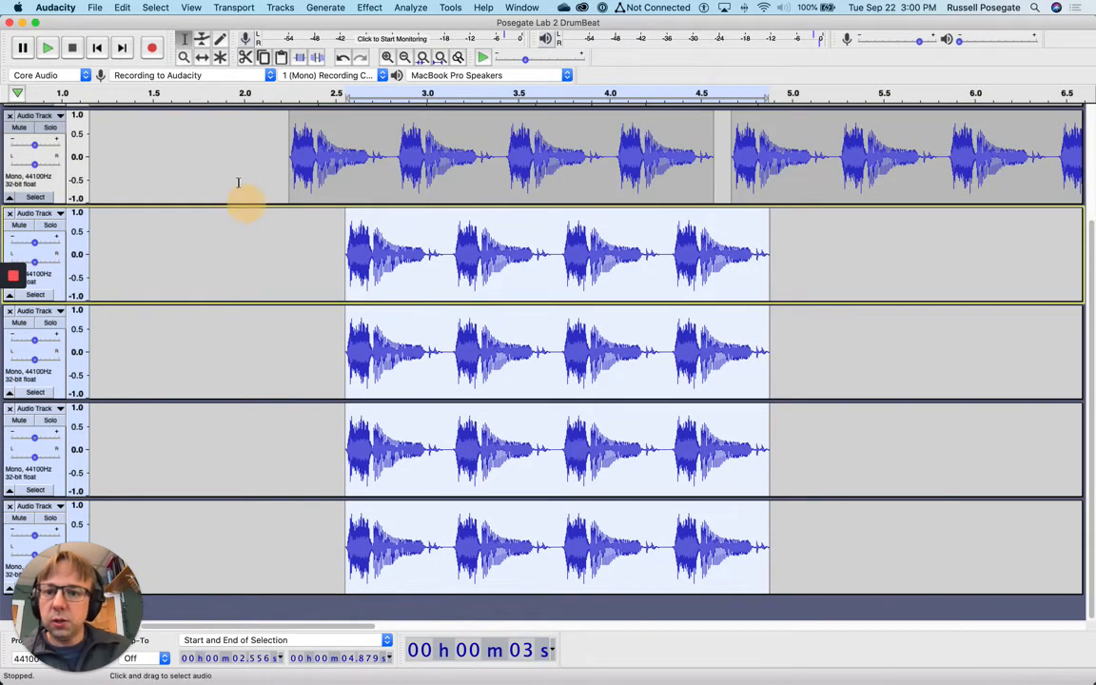
click(201, 57)
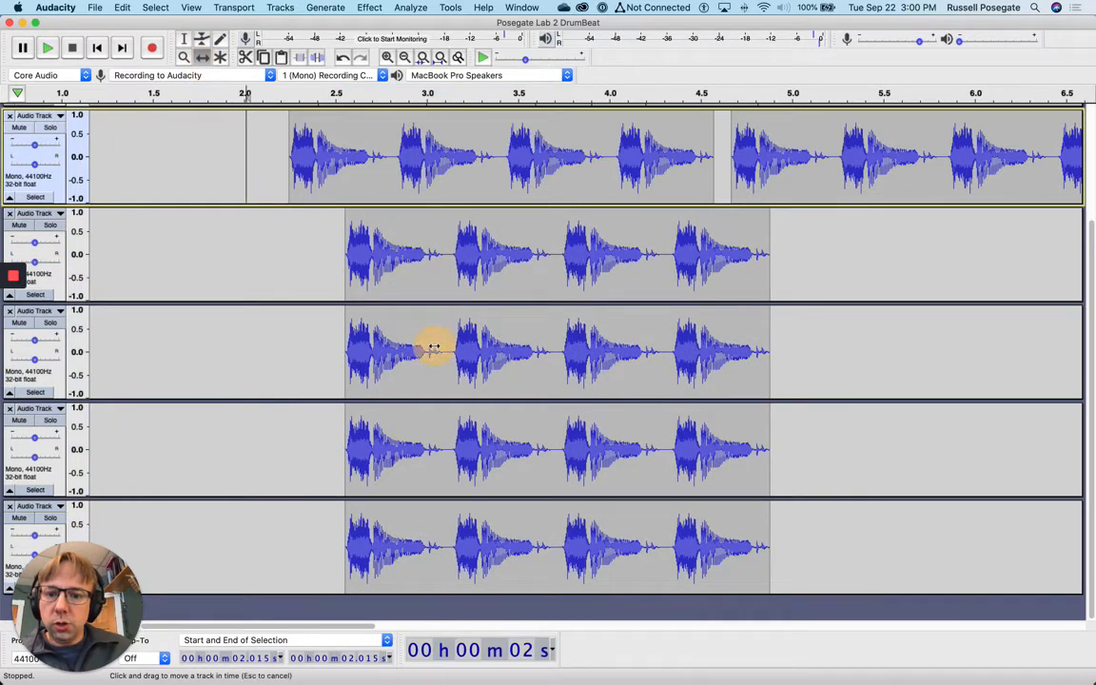
drag(434, 347, 455, 344)
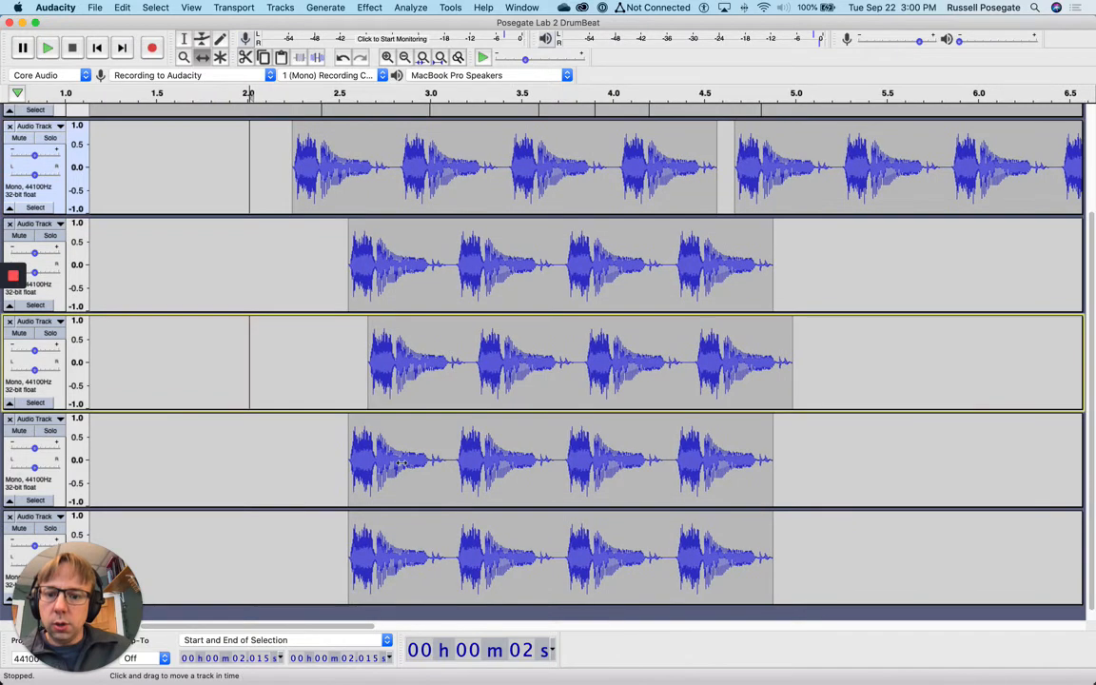
drag(419, 458, 437, 462)
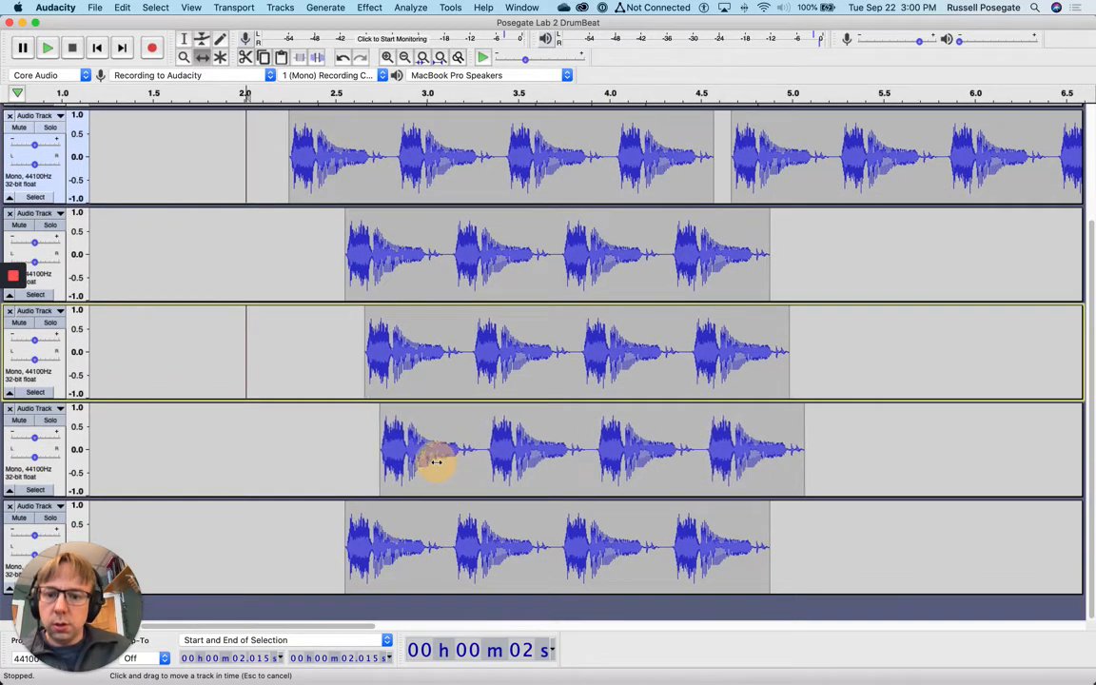
click(433, 454)
Shift the last copy to about 2.81 s with the three new copies' gains lowered progressively, and play the mix
click(276, 92)
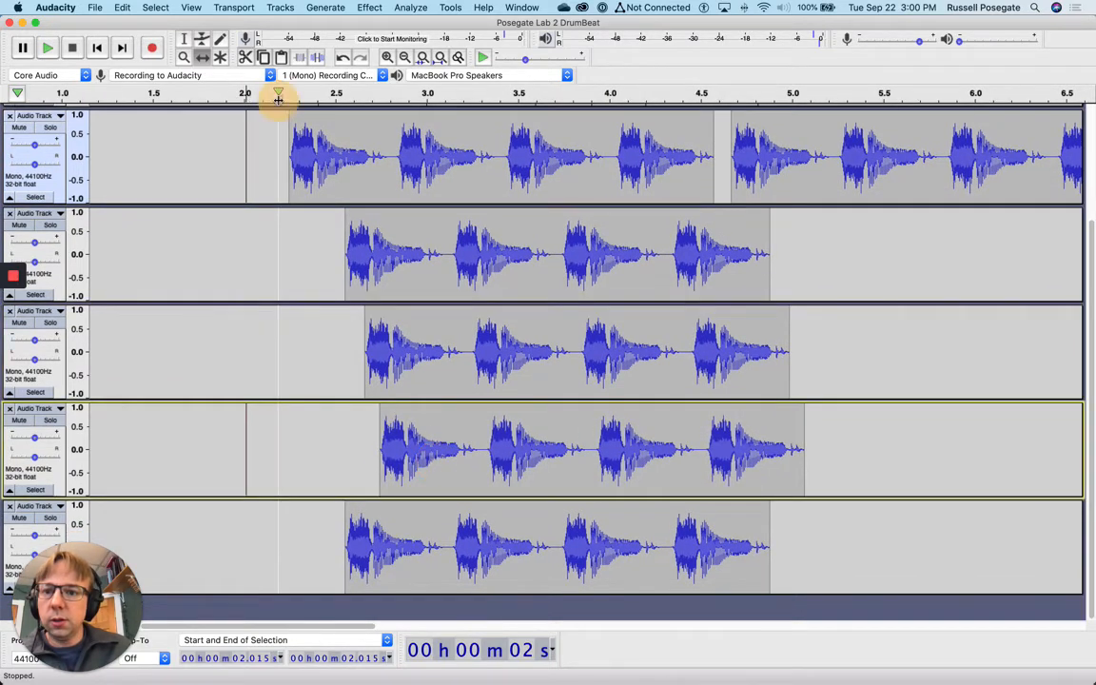
click(73, 48)
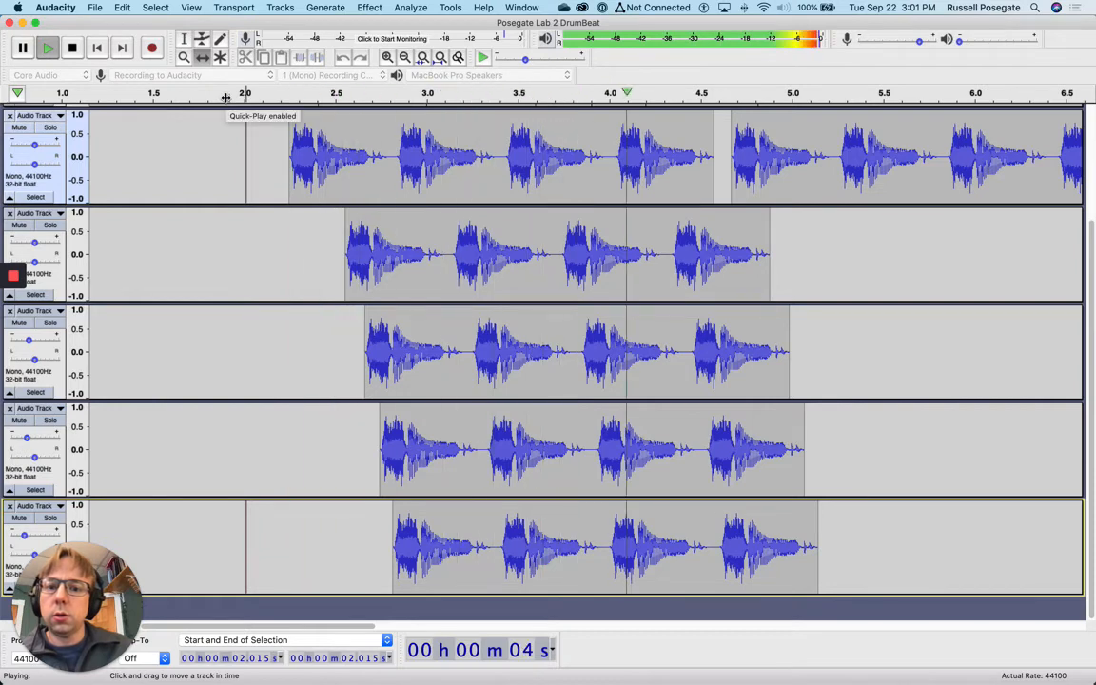
click(72, 48)
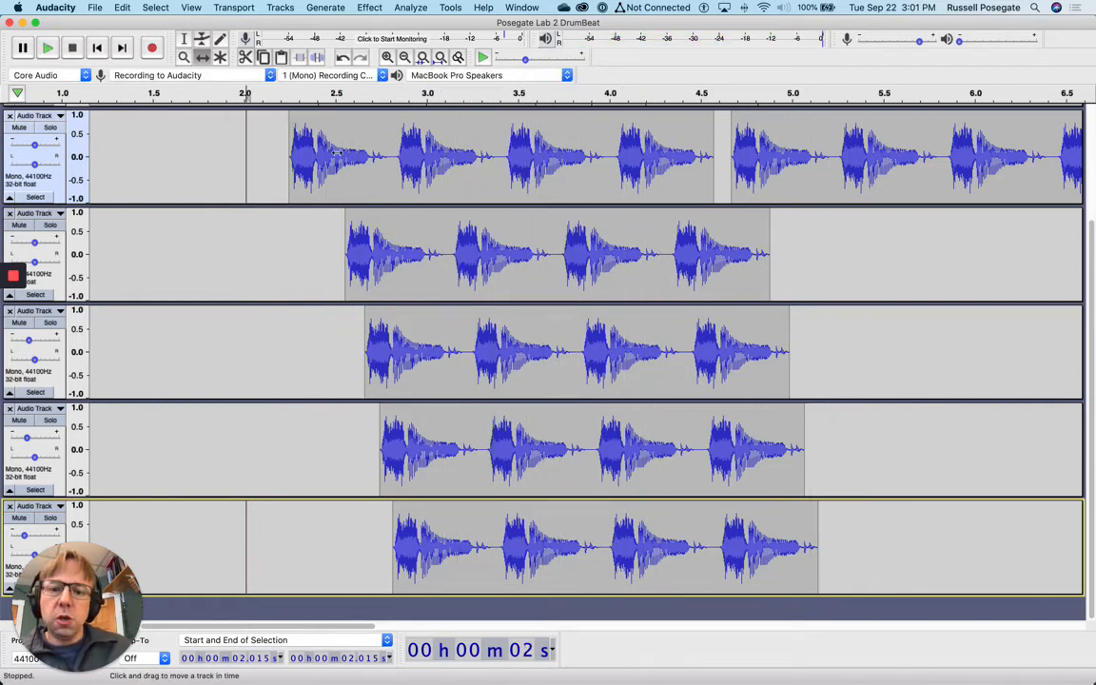
Try selecting the five voice loop tracks one by one, and as a time range from 1.300 to 1.840 s
scroll(655, 214, up, 5)
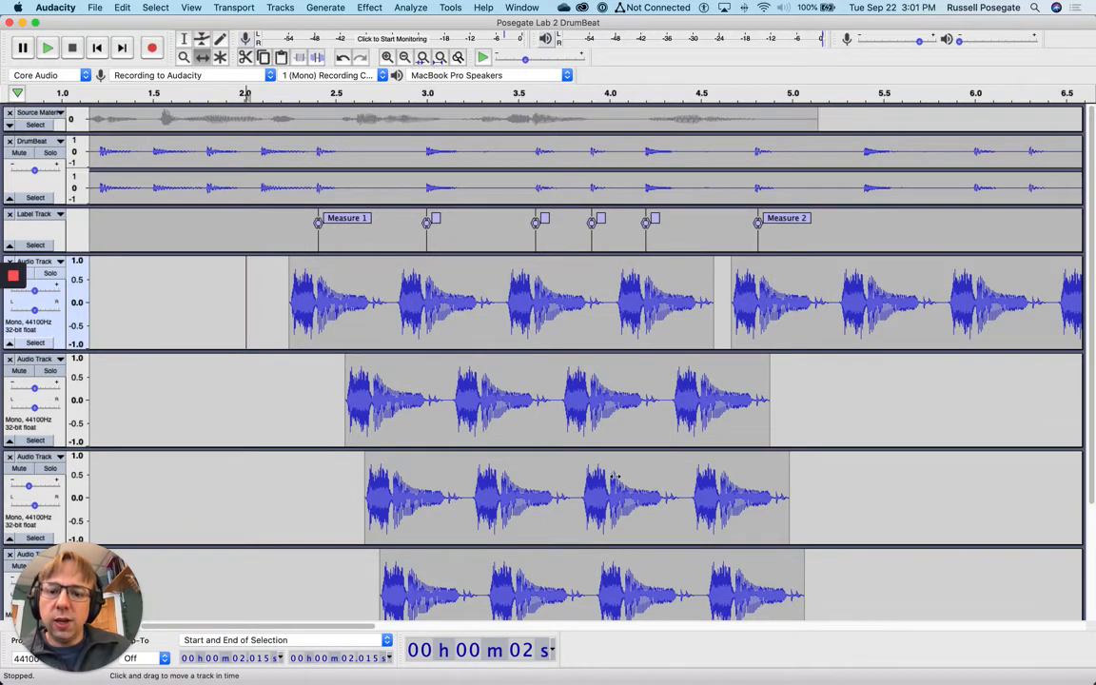
scroll(443, 349, down, 5)
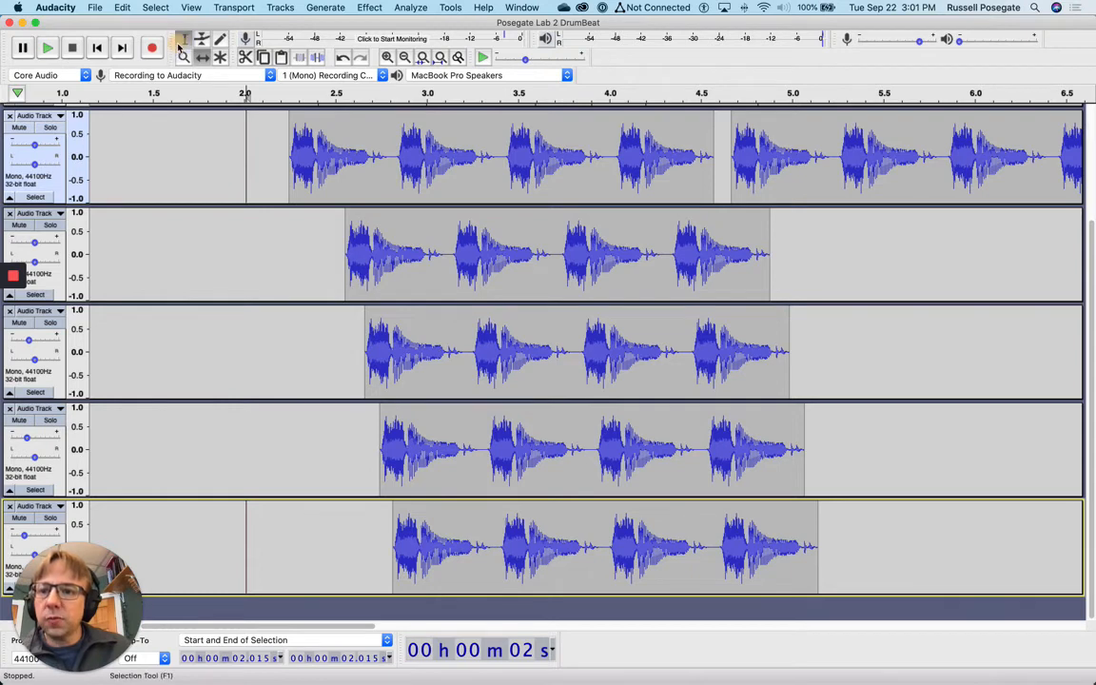
click(52, 168)
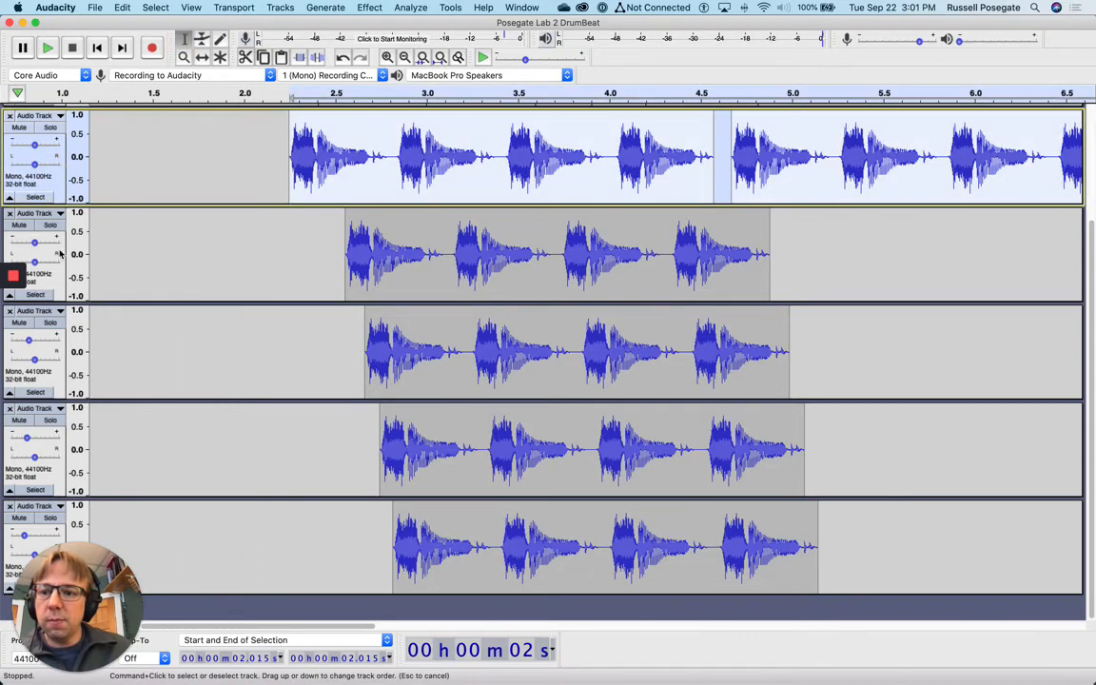
super+click(58, 274)
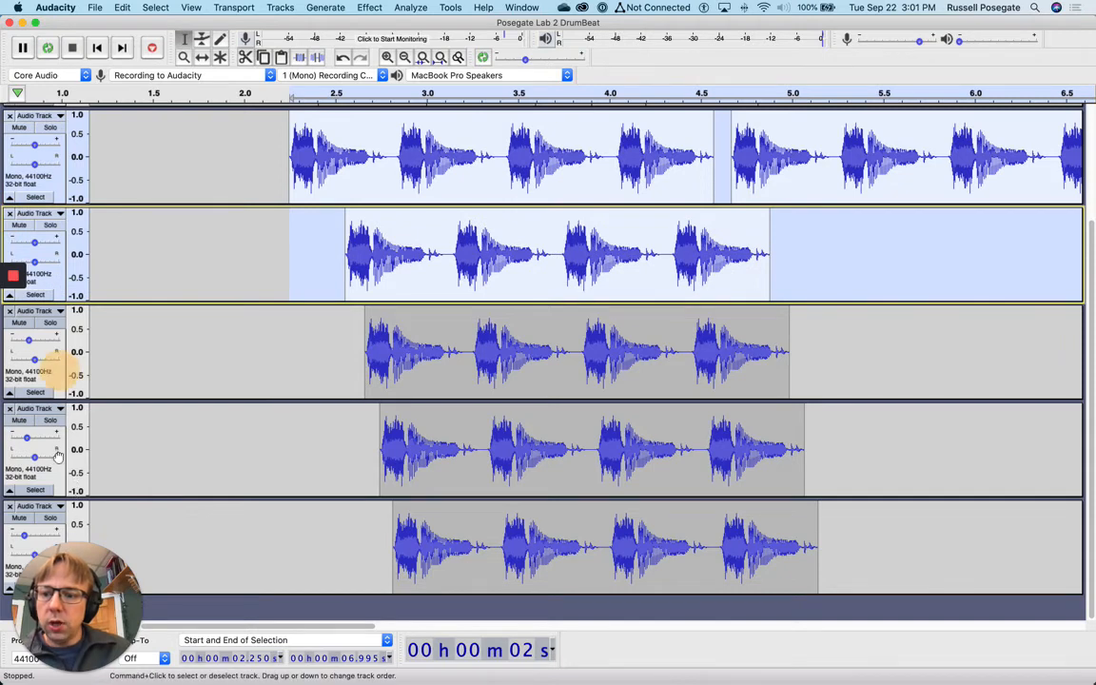
super+click(49, 366)
super+click(53, 445)
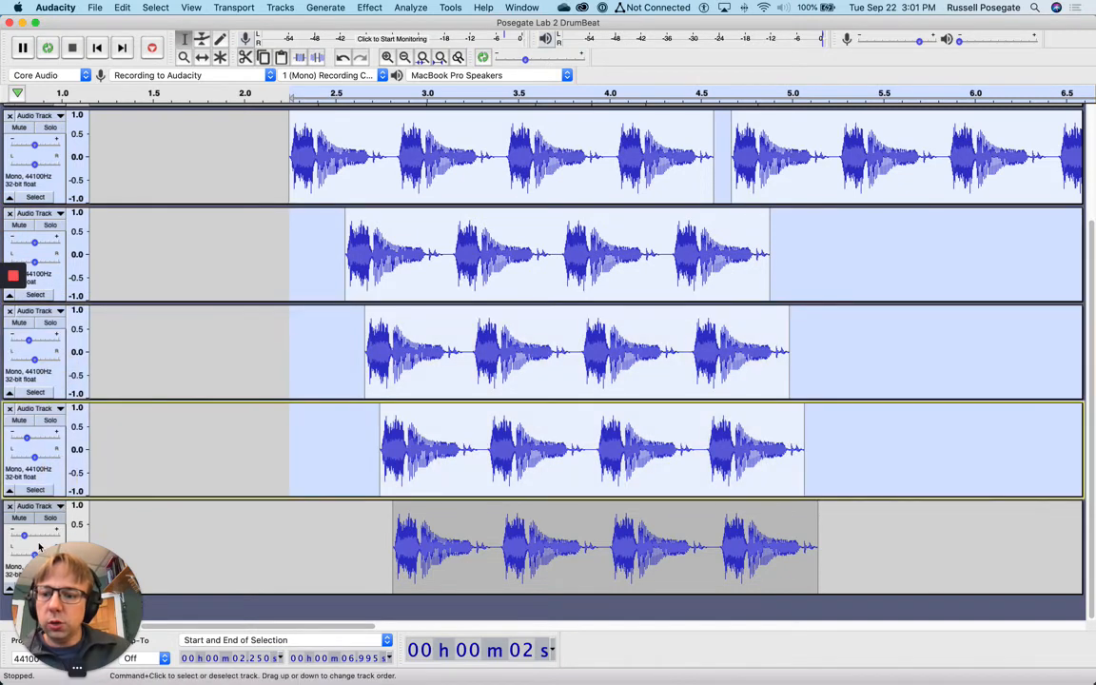
super+click(40, 547)
click(213, 142)
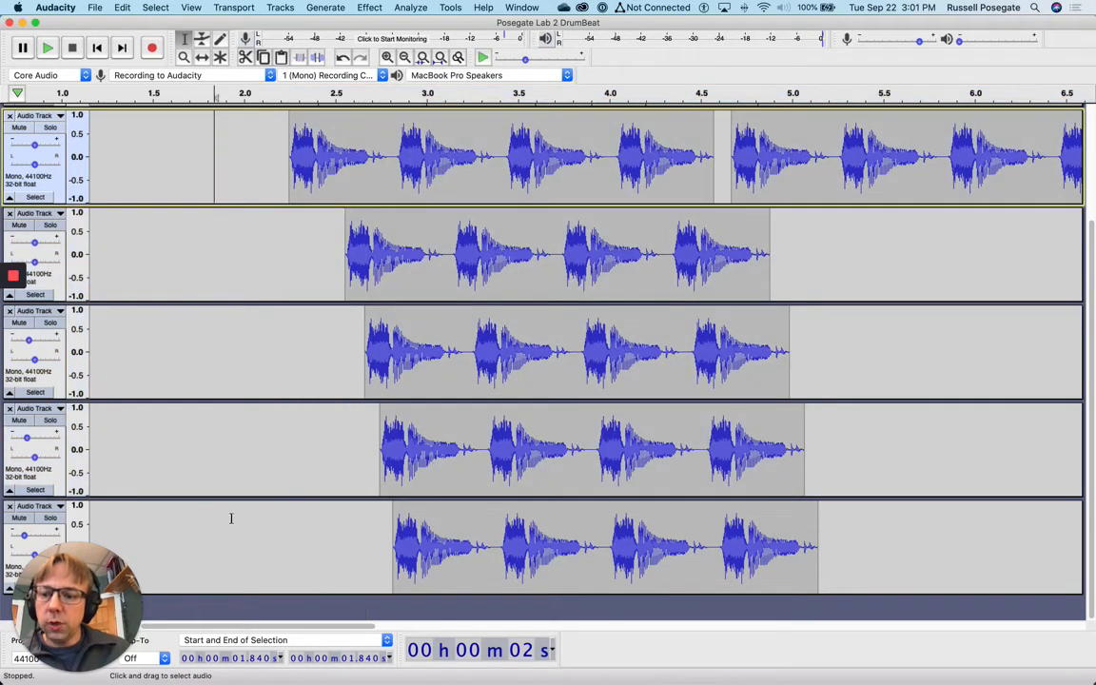
shift+click(117, 525)
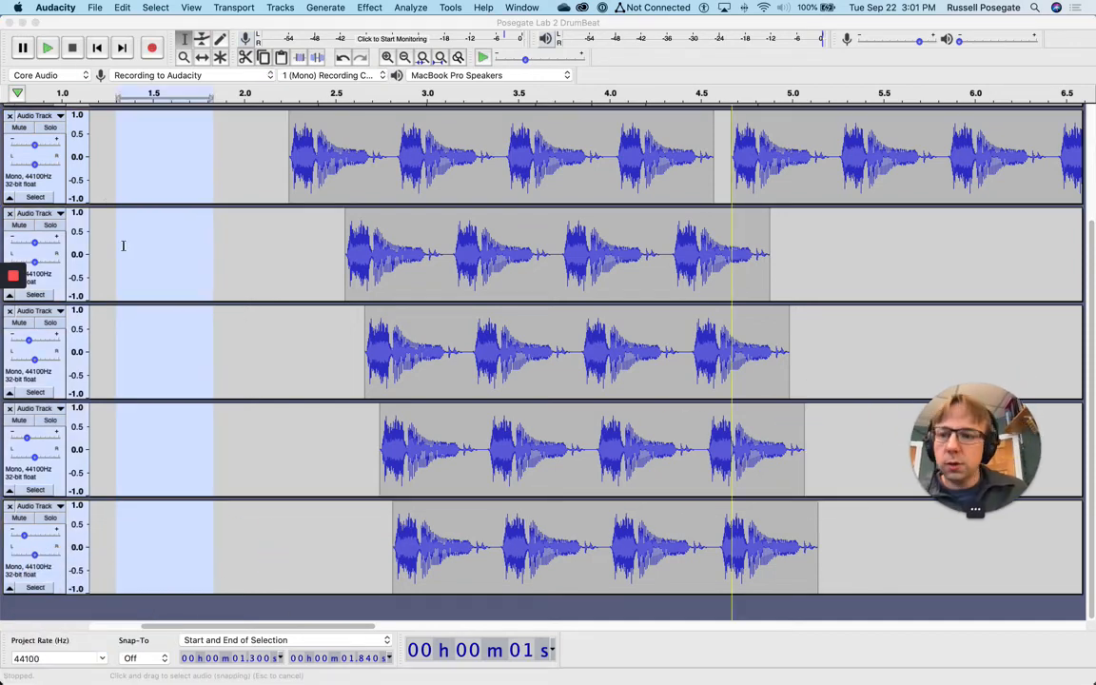
Select all five voice loop tracks in full and mix and render them to a new track
click(57, 175)
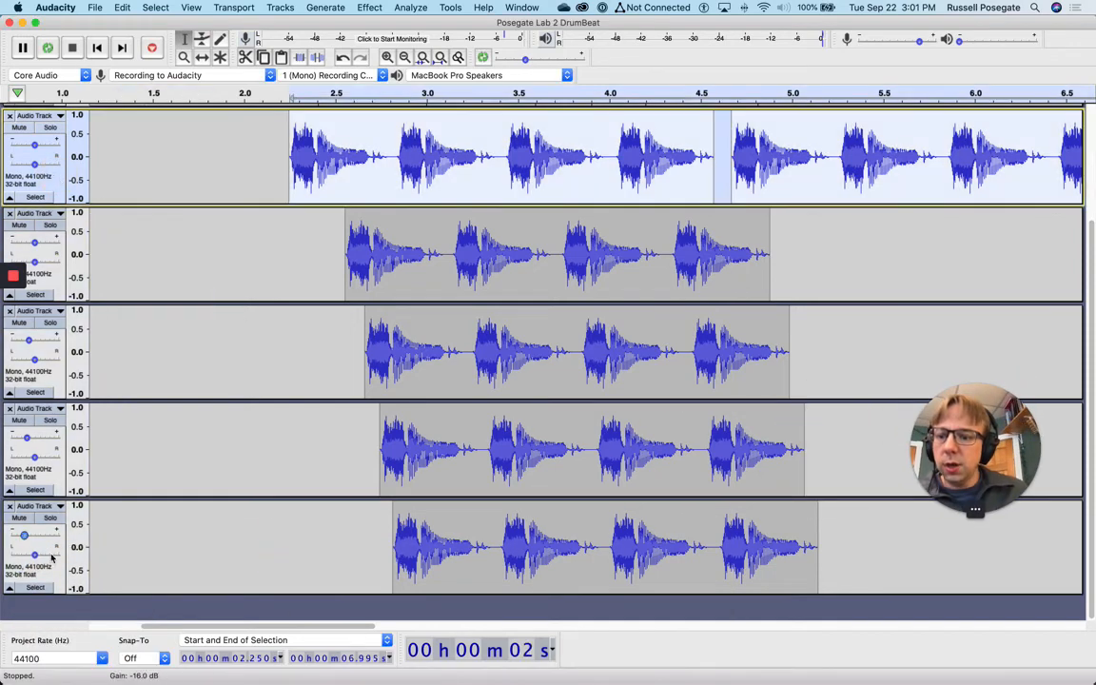
shift+click(56, 568)
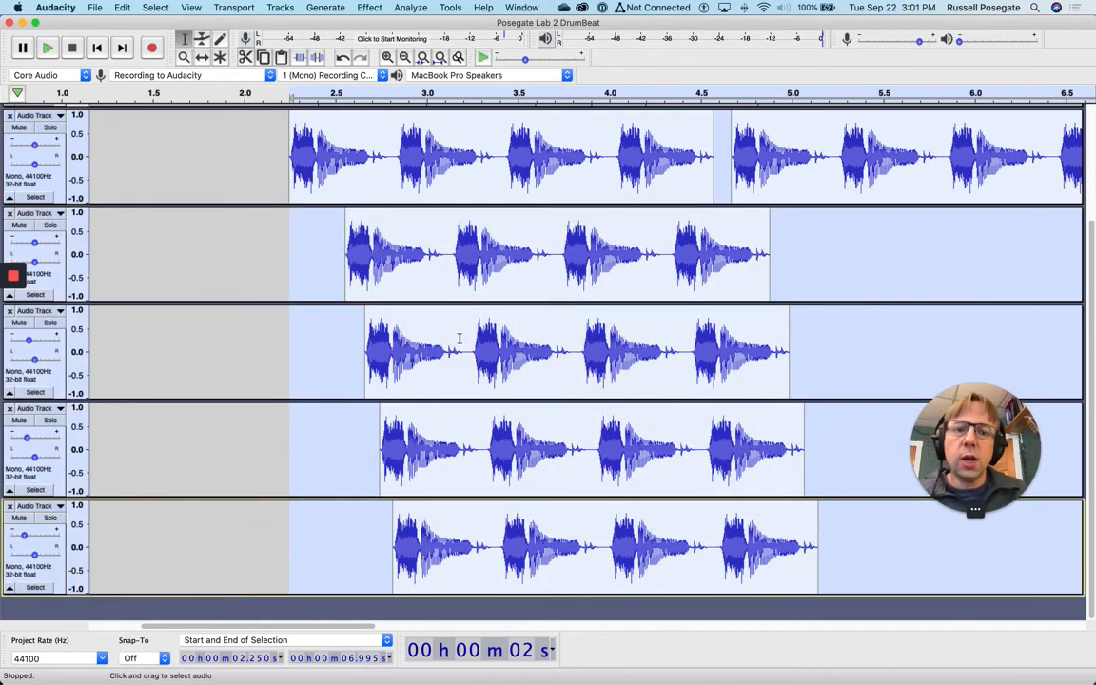
click(281, 6)
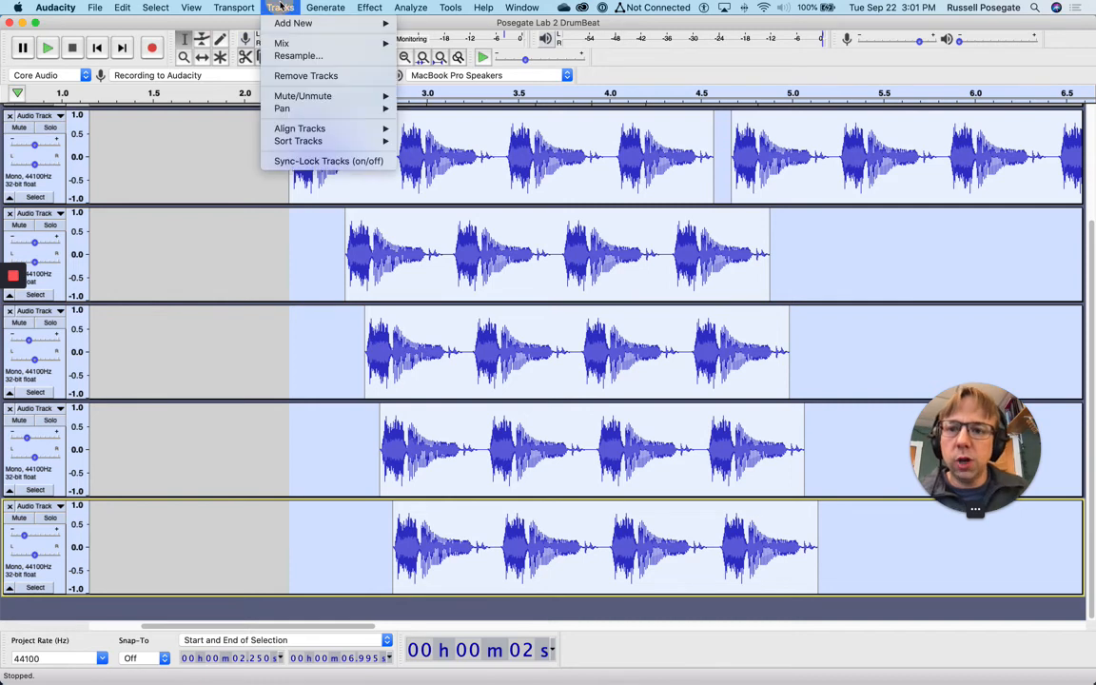
mouse_move(281, 44)
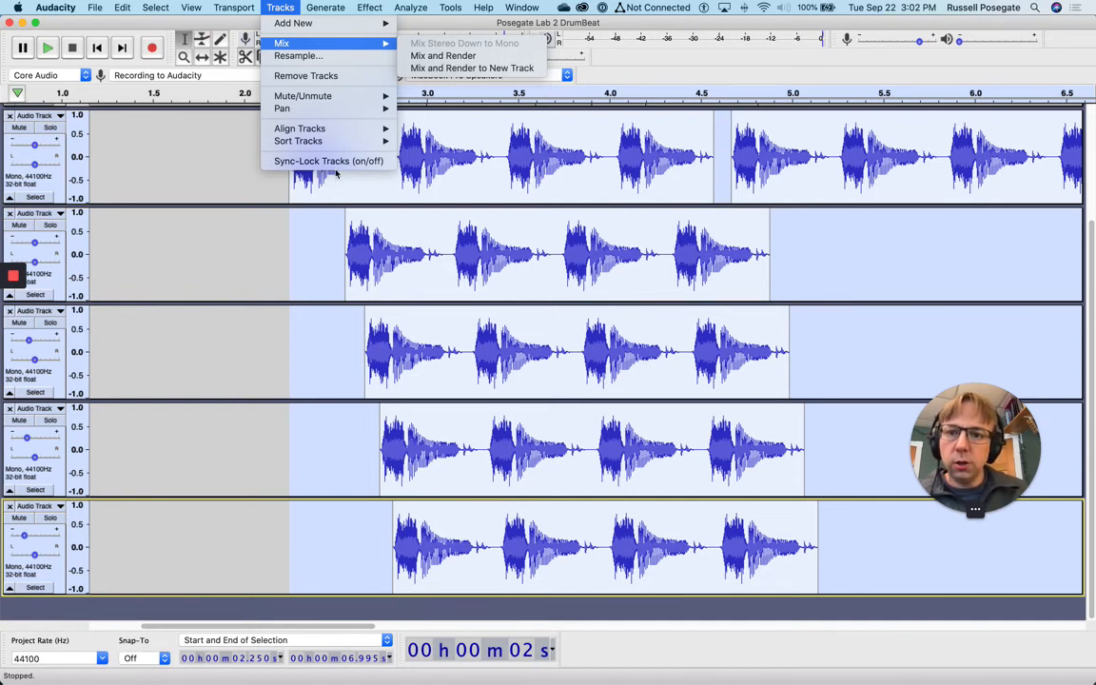
click(473, 68)
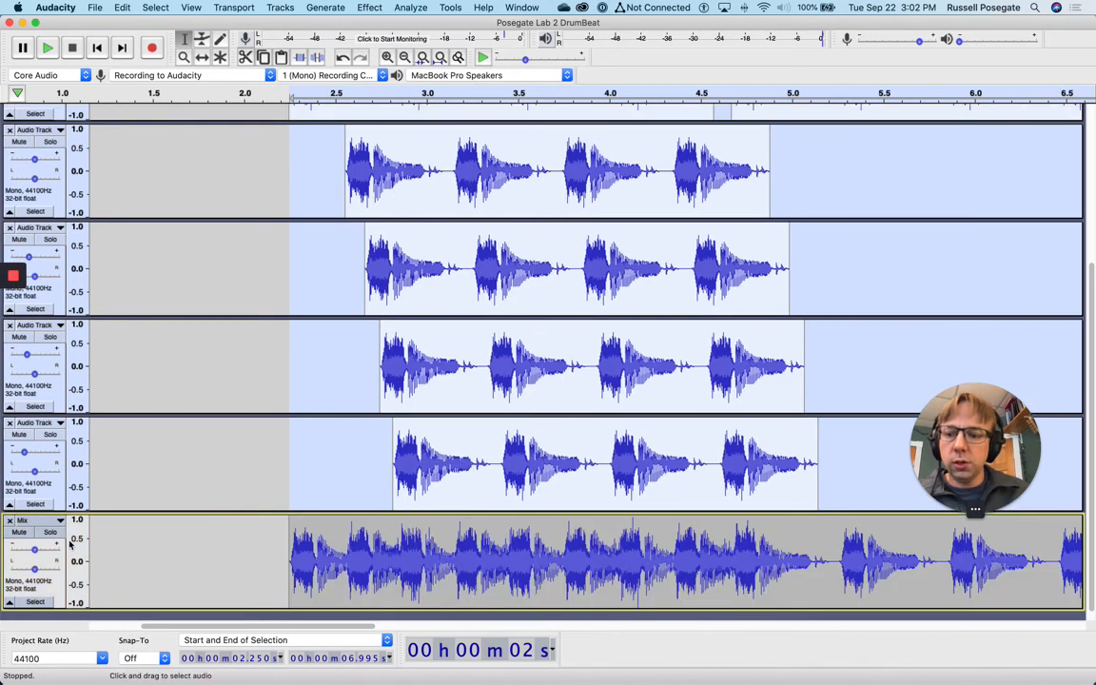
Solo the rendered mix track and listen to it from about 2.2 s
click(49, 532)
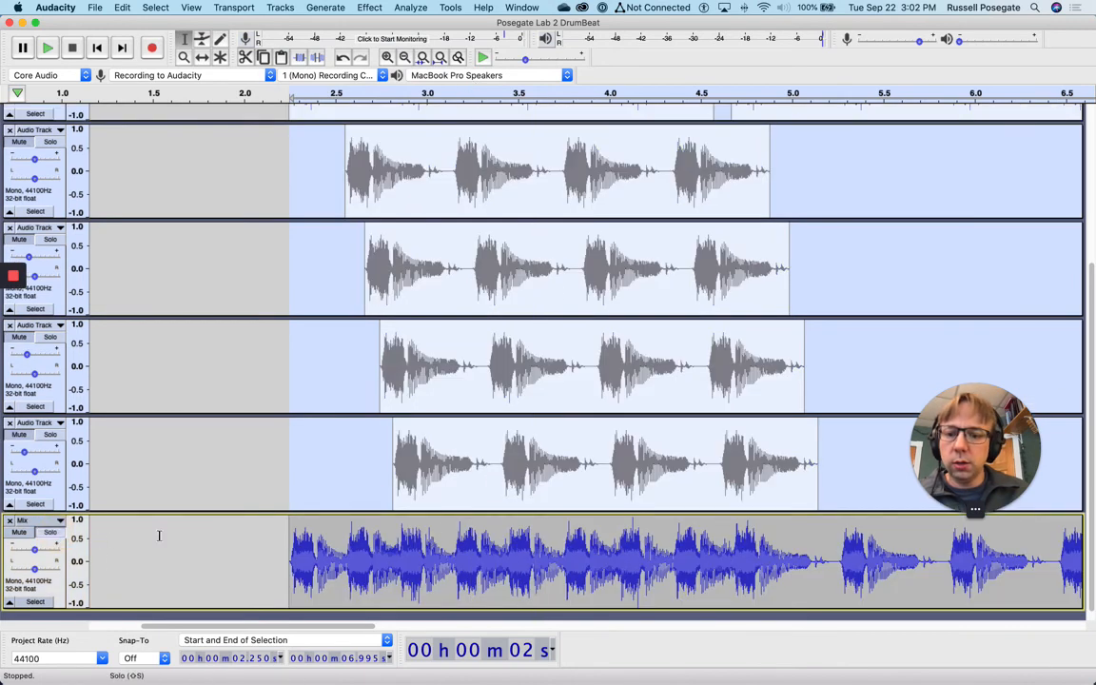
click(274, 102)
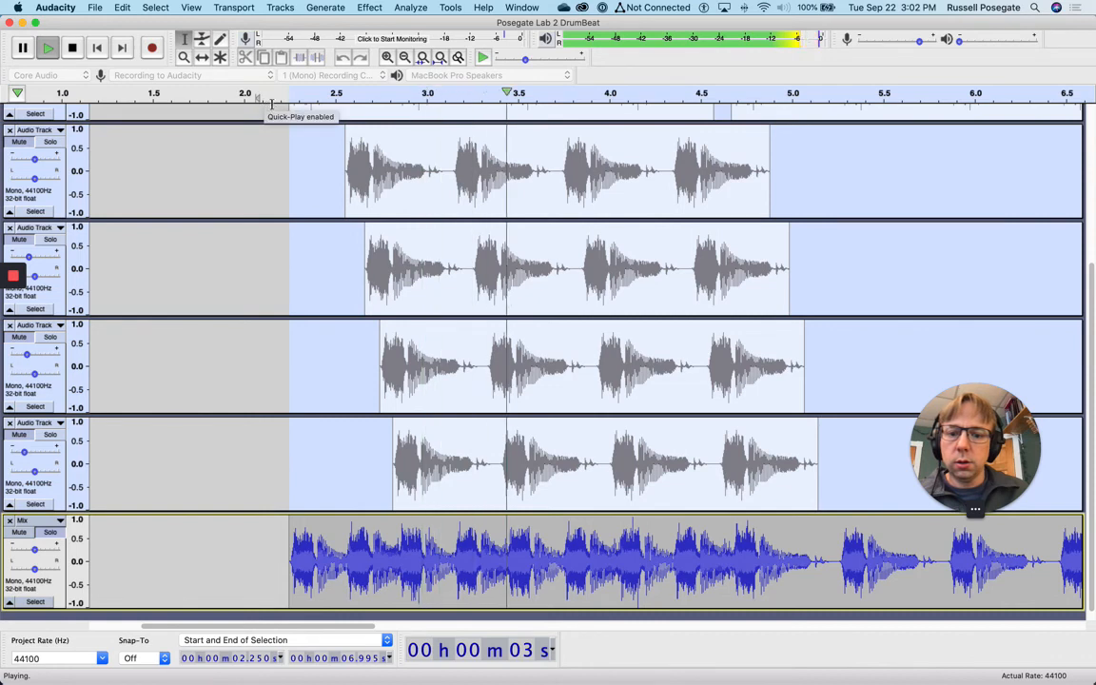
click(72, 48)
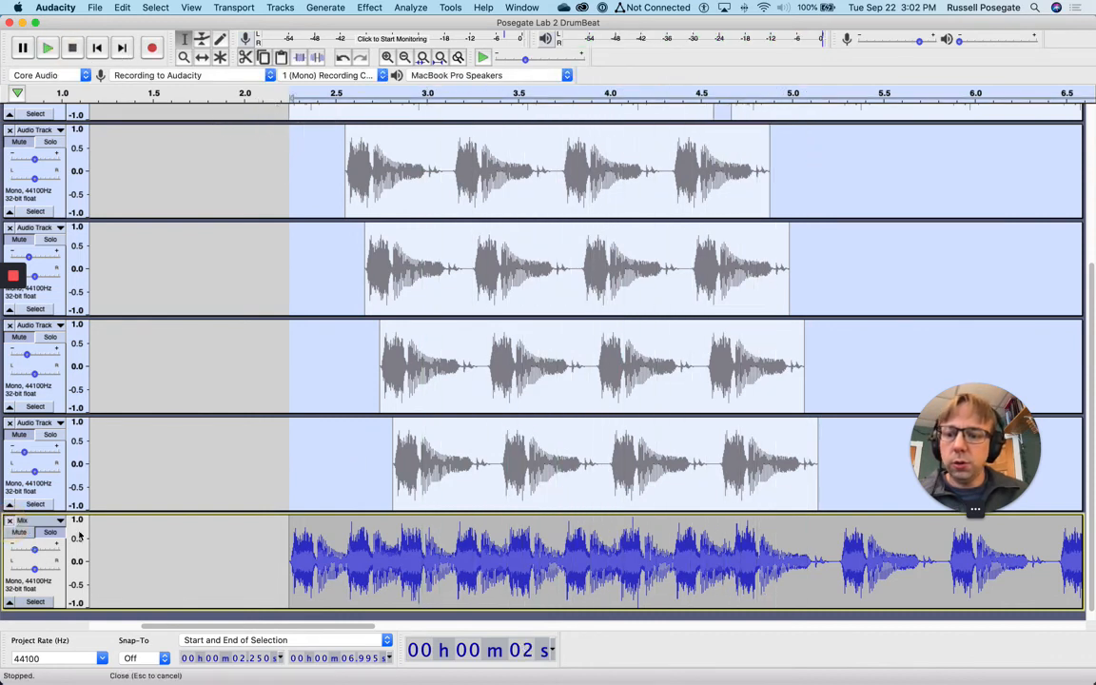
Delete the separate mix track and use Mix and Render to combine the five selected loop tracks into one
click(9, 521)
scroll(168, 428, up, 3)
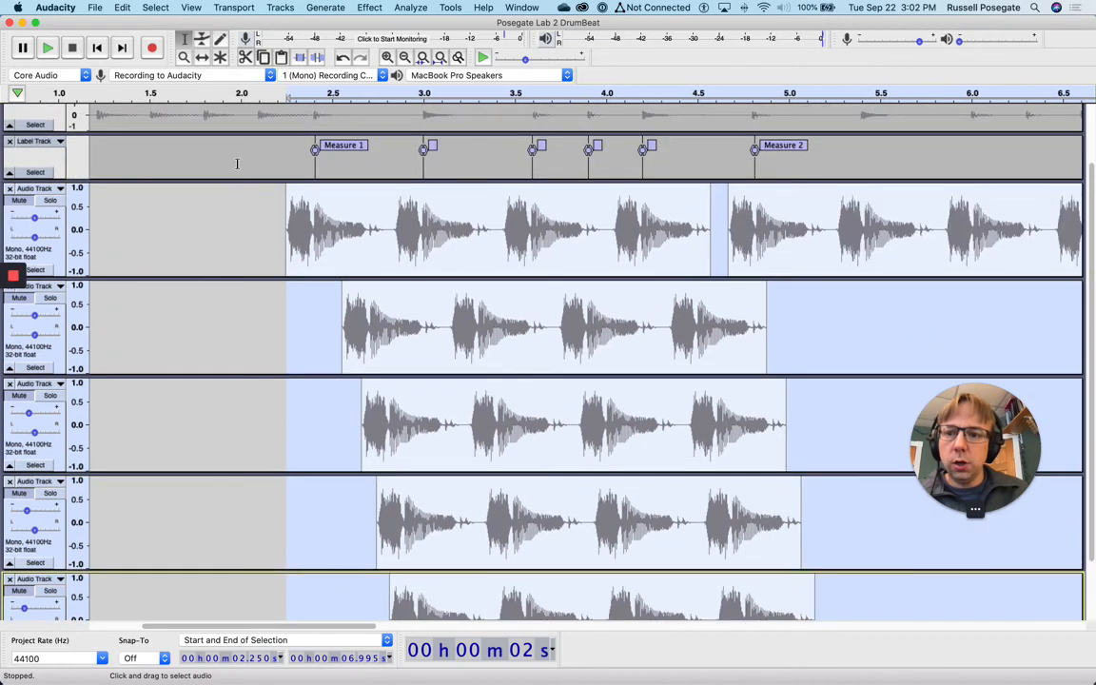
click(341, 8)
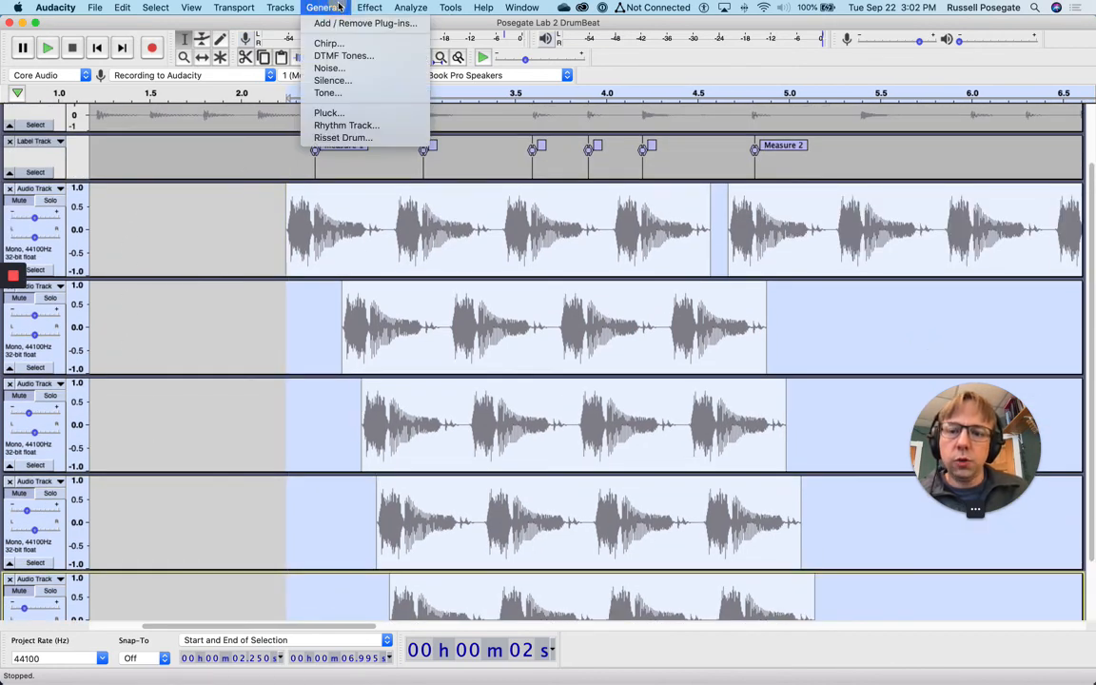
mouse_move(290, 8)
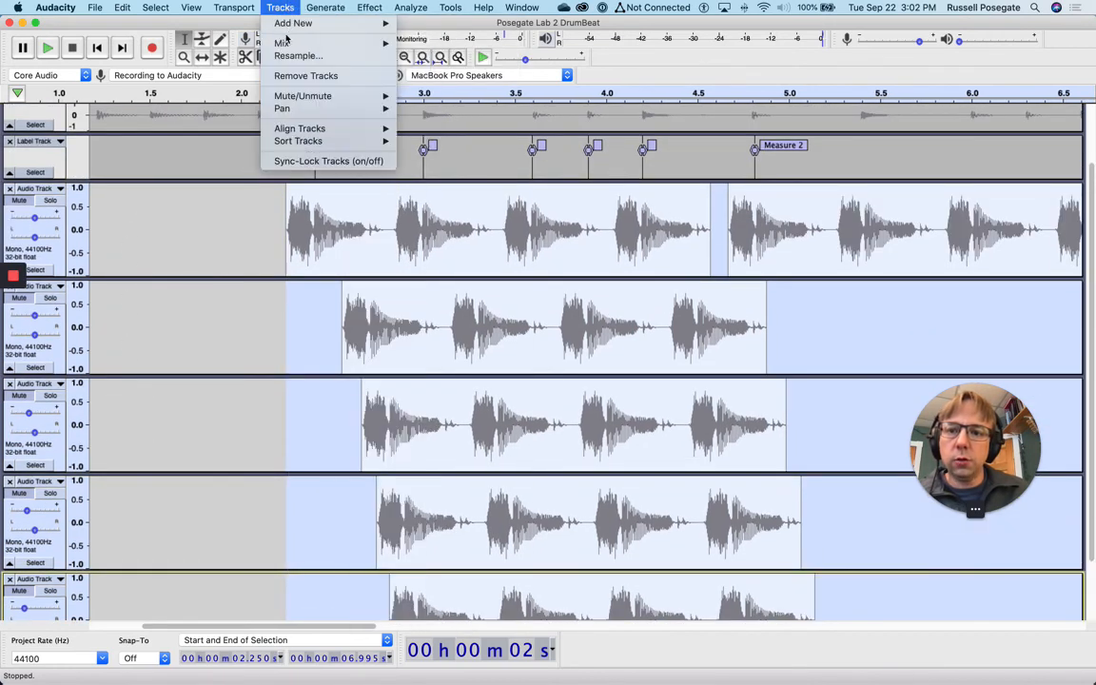
click(409, 52)
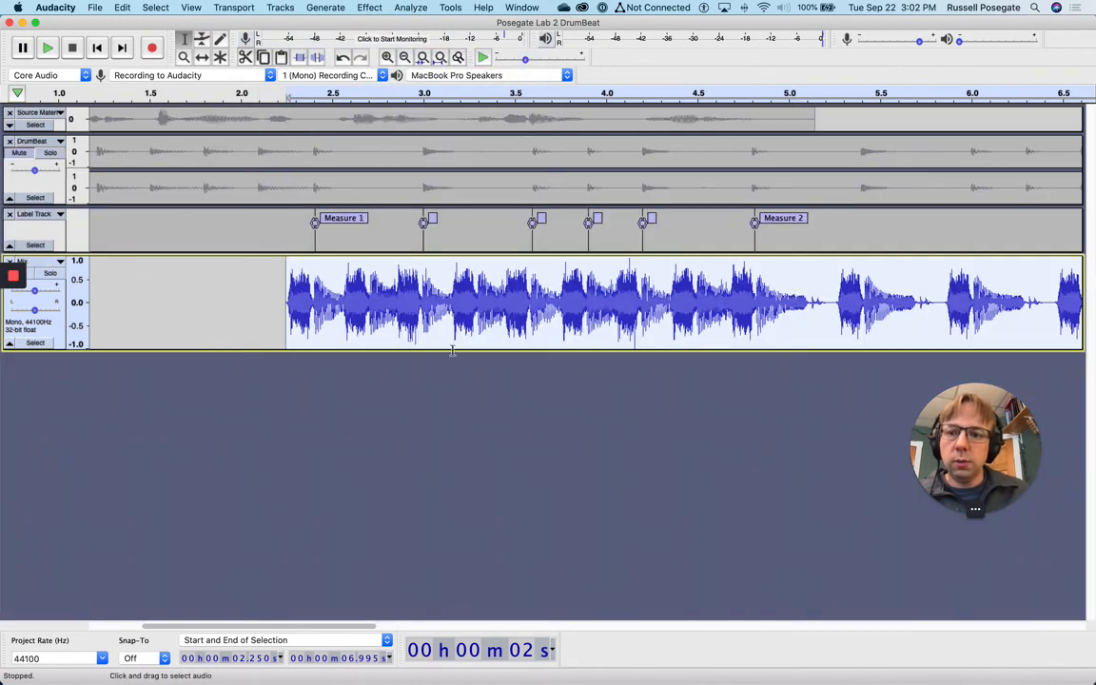
Unmute the DrumBeat track and play the project from the beginning
click(19, 152)
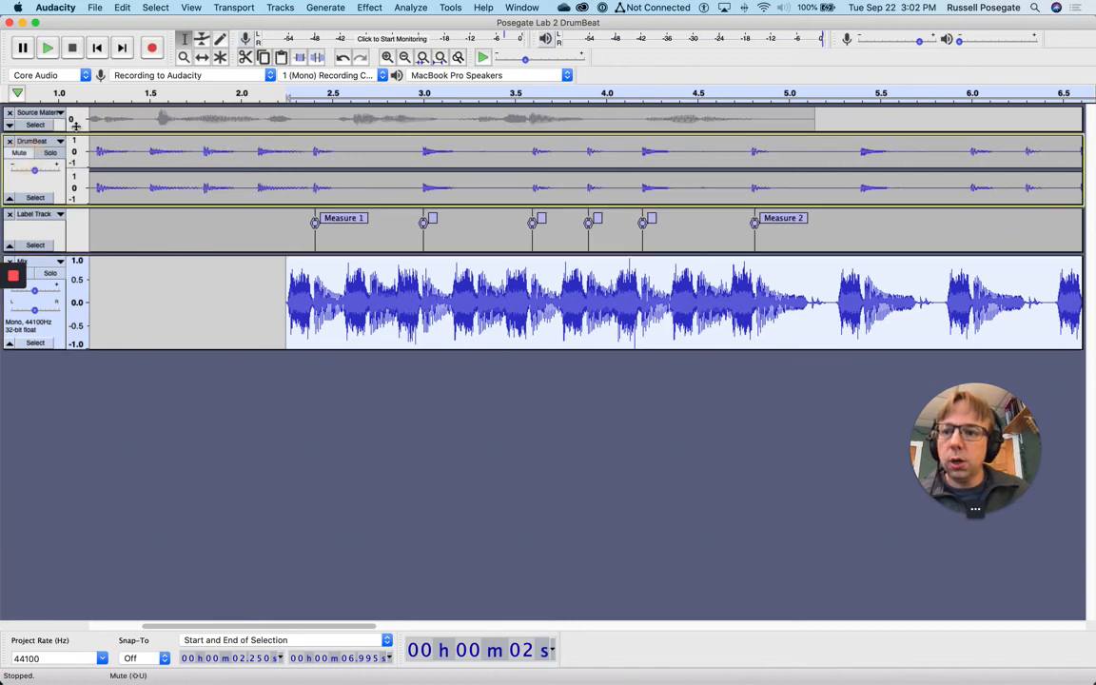
click(97, 48)
click(46, 48)
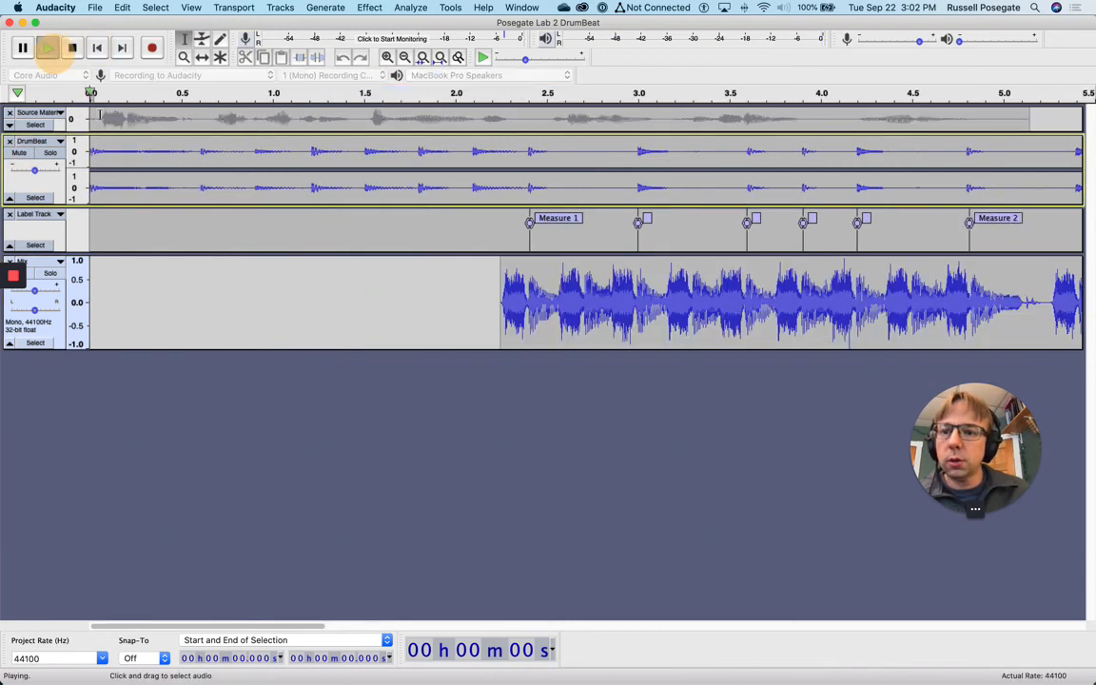